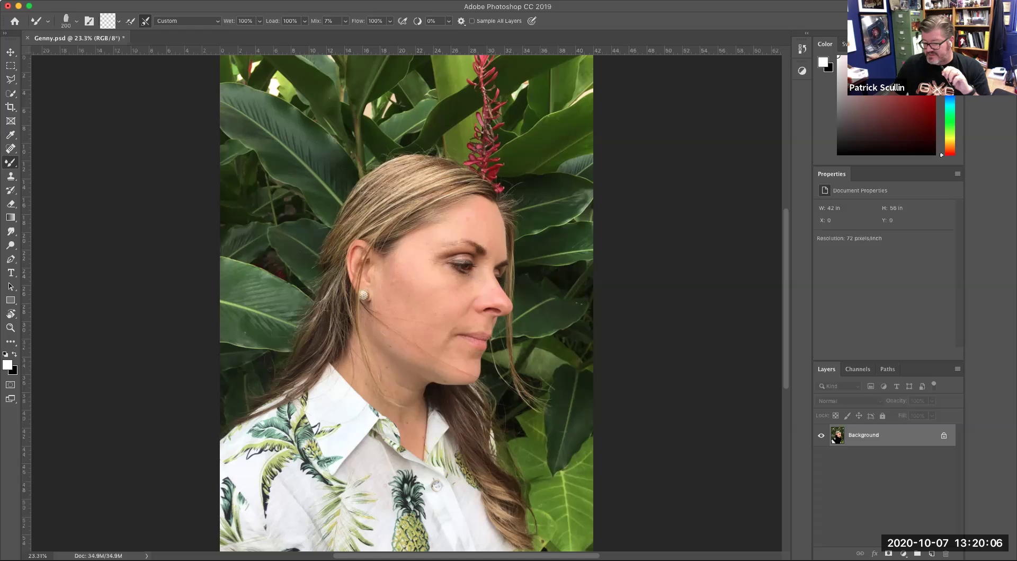
# Duplicate the Background layer to create a Background copy above it.
pyautogui.moveTo(835, 440); pyautogui.dragTo(932, 553)
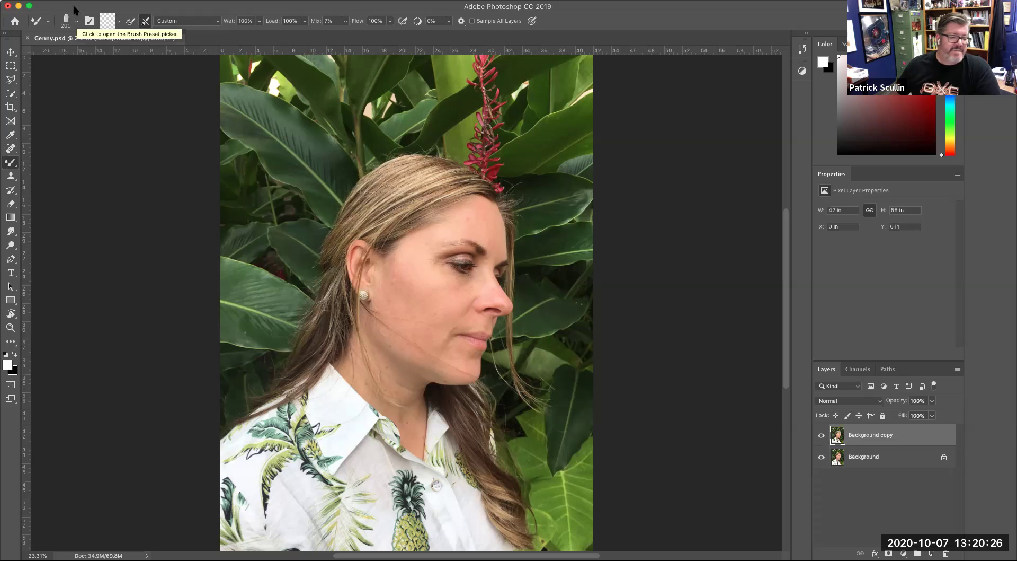
# Load the 100 px Kyle's Real Oils Round Flex Wet brush and enable cleaning after every stroke.
pyautogui.click(77, 22)
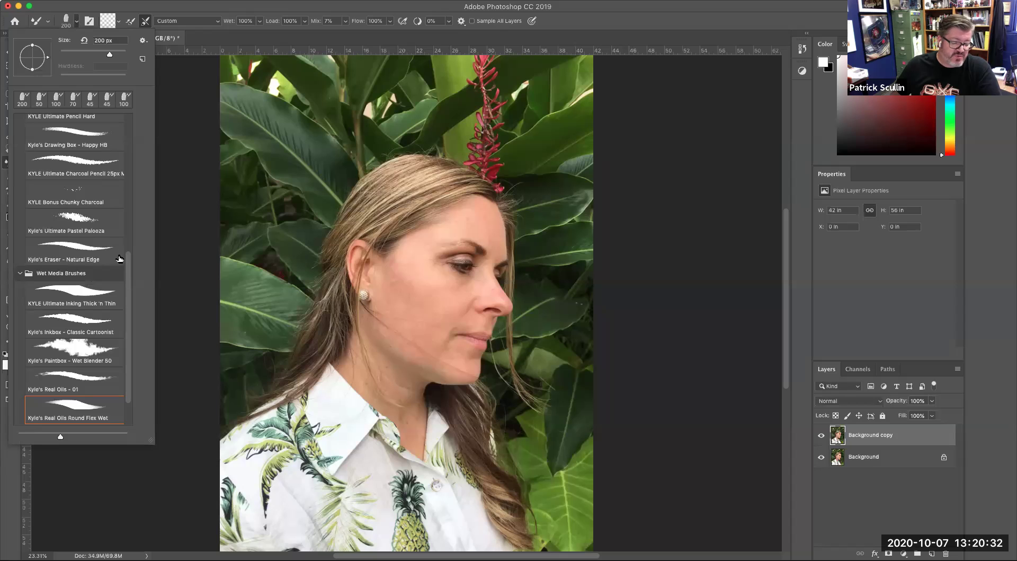
pyautogui.moveTo(129, 276)
pyautogui.mouseDown()
pyautogui.moveTo(131, 174)
pyautogui.moveTo(125, 305)
pyautogui.mouseUp()
pyautogui.click(77, 21)
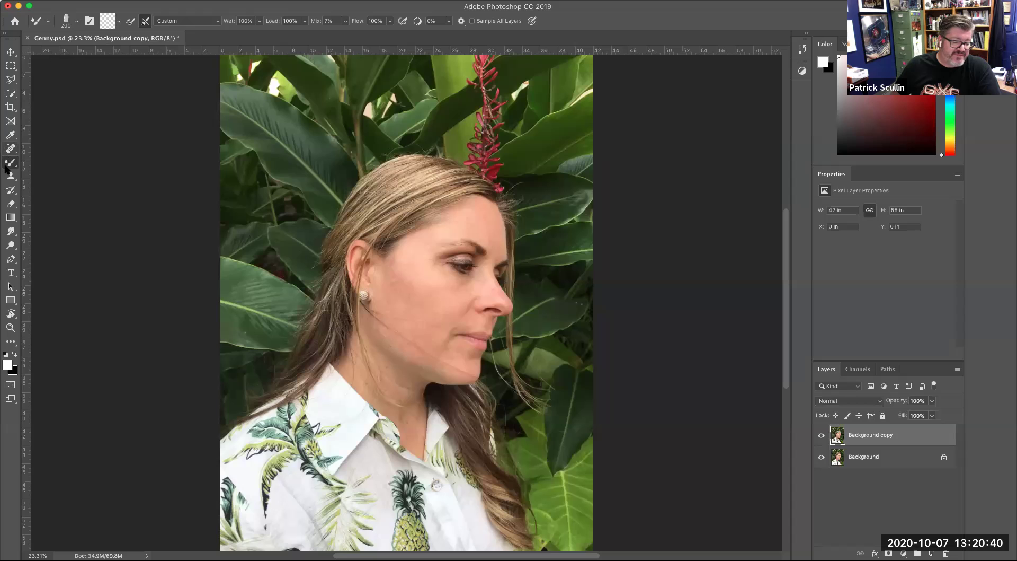
pyautogui.click(77, 21)
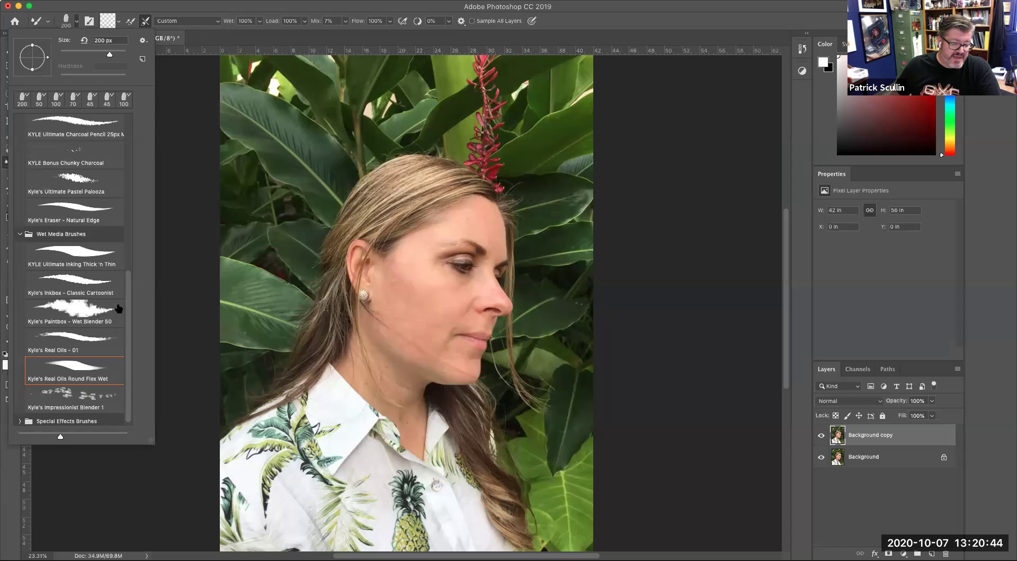
pyautogui.scroll(-1, 125, 323)
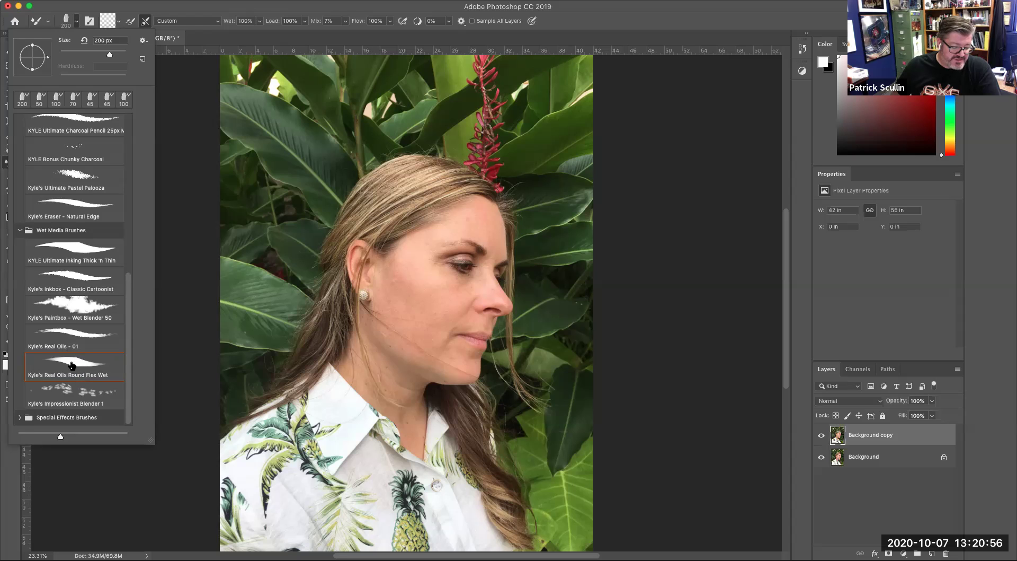
pyautogui.click(104, 367)
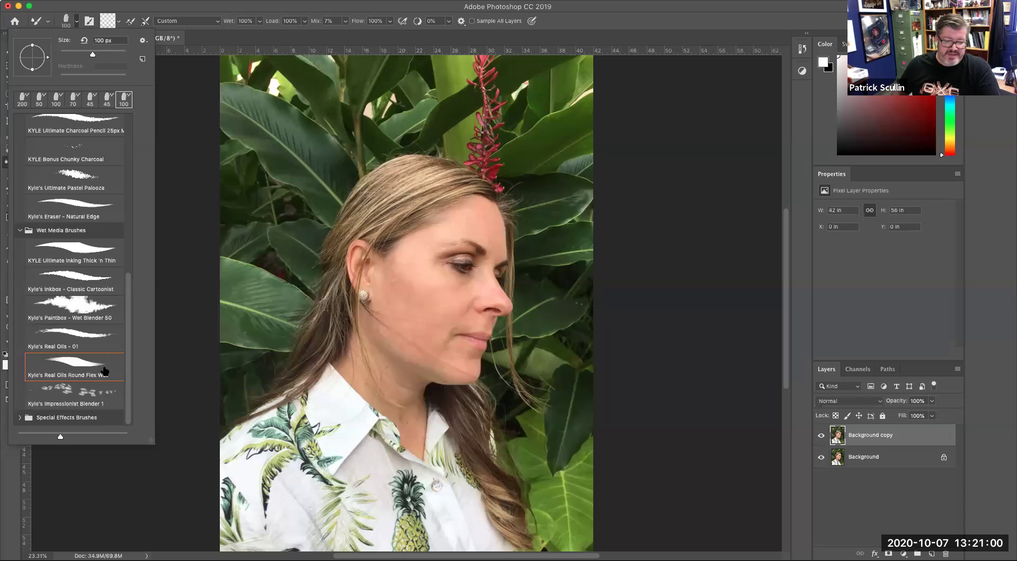
pyautogui.click(137, 13)
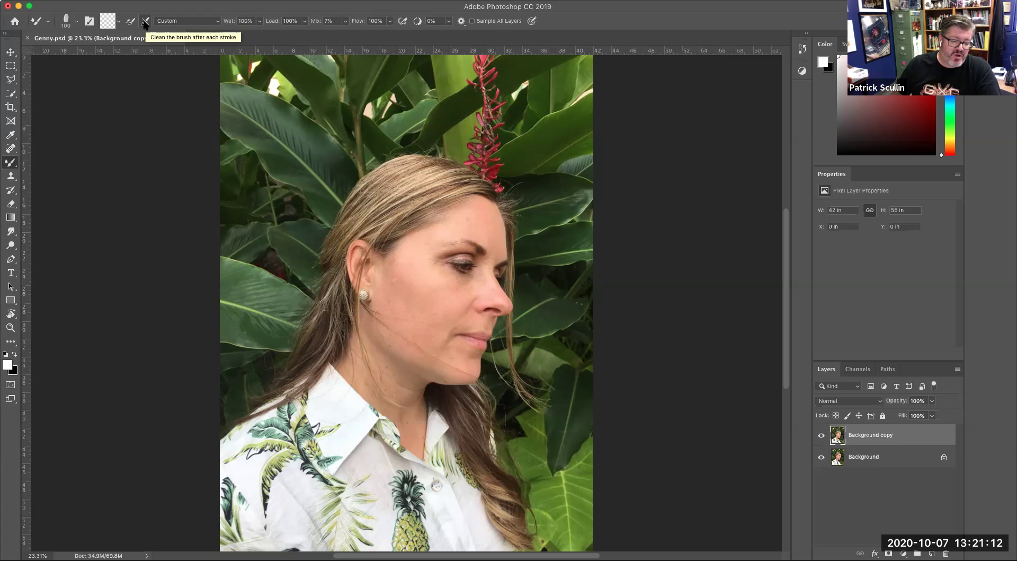
pyautogui.click(145, 21)
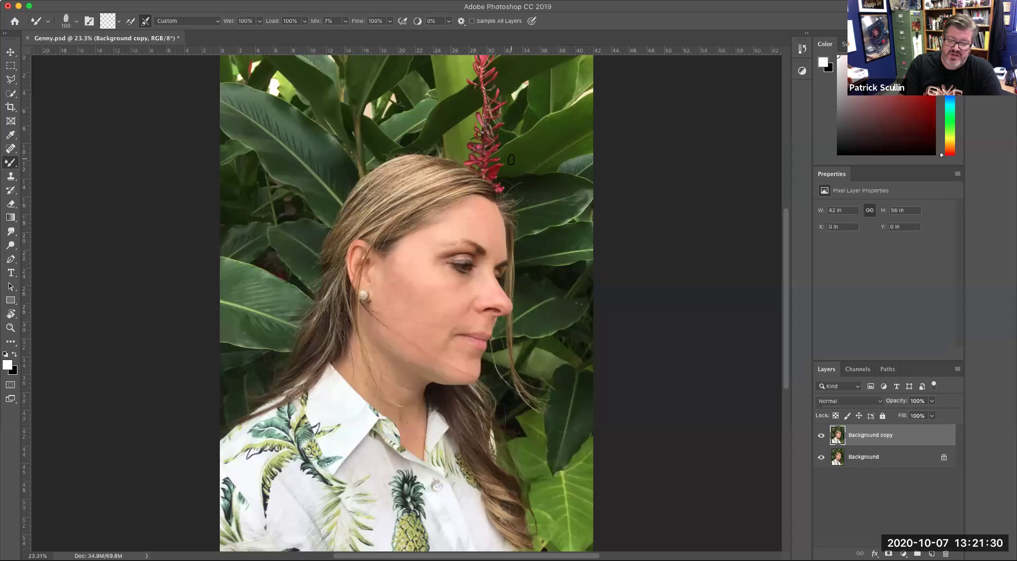
# Tilt the canvas view steeply in several rotations, returning to the Mixer Brush each time.
pyautogui.press('r')
pyautogui.moveTo(529, 165)
pyautogui.mouseDown()
pyautogui.moveTo(505, 142)
pyautogui.moveTo(522, 139)
pyautogui.moveTo(511, 131)
pyautogui.mouseUp()
pyautogui.press('b')
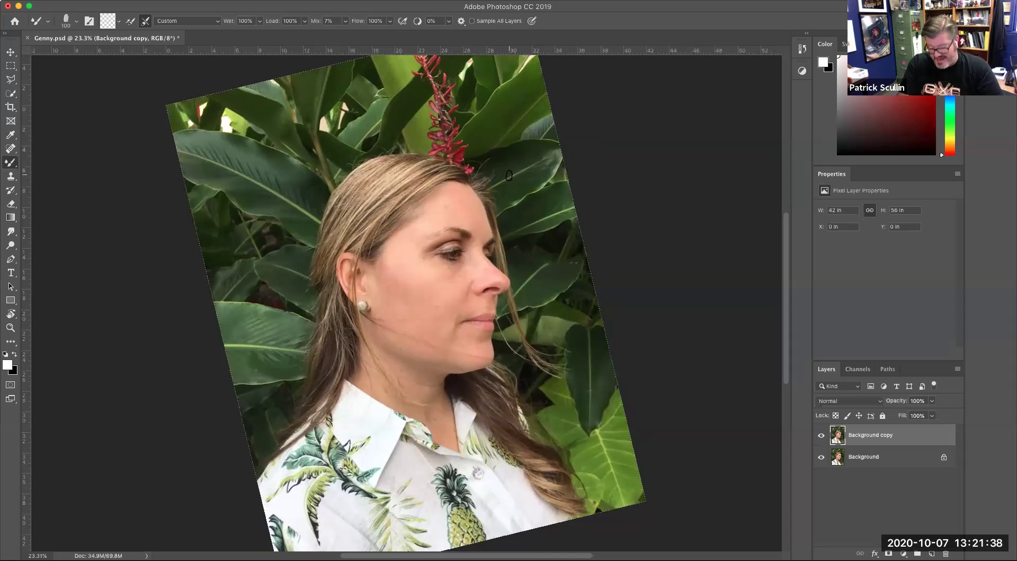
pyautogui.press('r')
pyautogui.moveTo(520, 159)
pyautogui.mouseDown()
pyautogui.moveTo(507, 146)
pyautogui.moveTo(524, 134)
pyautogui.mouseUp()
pyautogui.press('b')
pyautogui.press('r')
pyautogui.press('b')
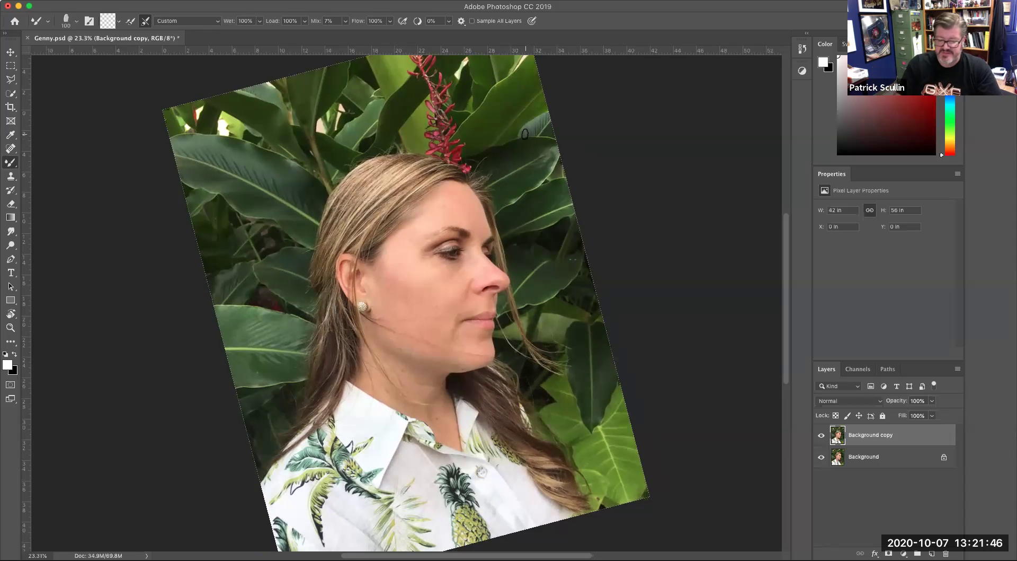
pyautogui.press('r')
pyautogui.moveTo(527, 148)
pyautogui.mouseDown()
pyautogui.moveTo(493, 159)
pyautogui.moveTo(412, 267)
pyautogui.mouseUp()
pyautogui.press('b')
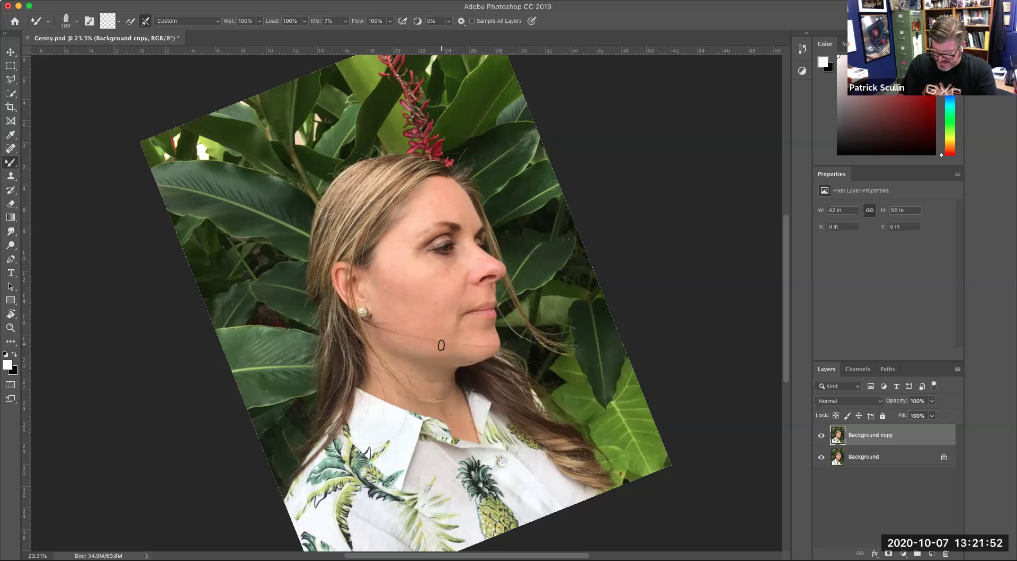
# Zoom in to about 52% and pan the view onto the woman's face.
pyautogui.scroll(1, 477, 310)
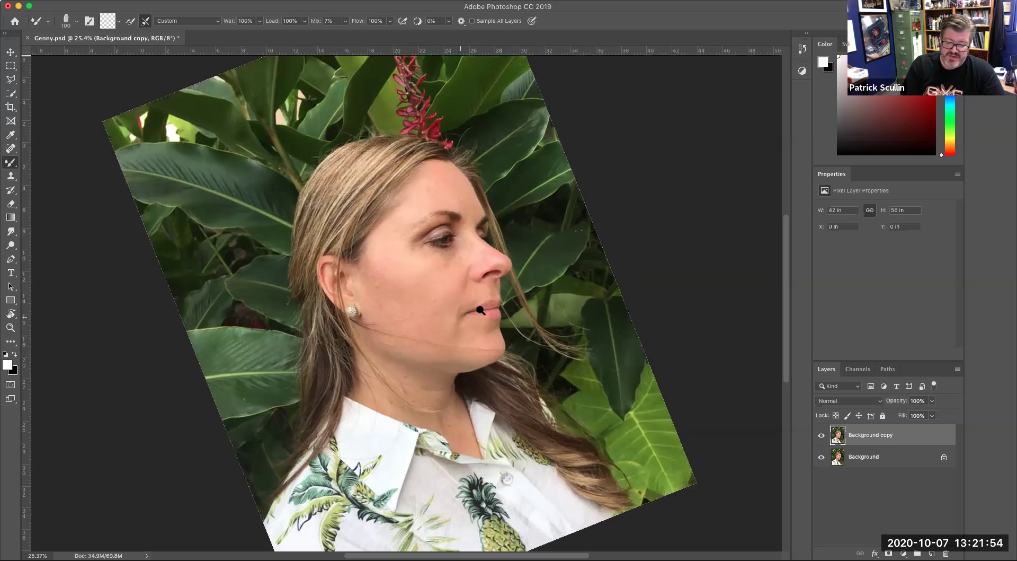
pyautogui.scroll(4, 481, 309)
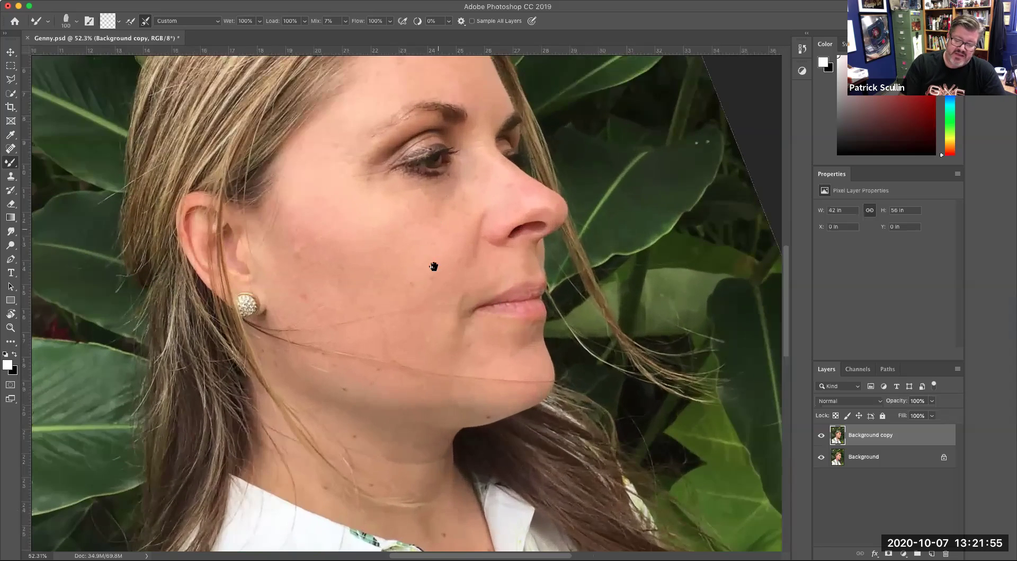
pyautogui.moveTo(429, 277); pyautogui.dragTo(432, 378)
pyautogui.press('super+r')
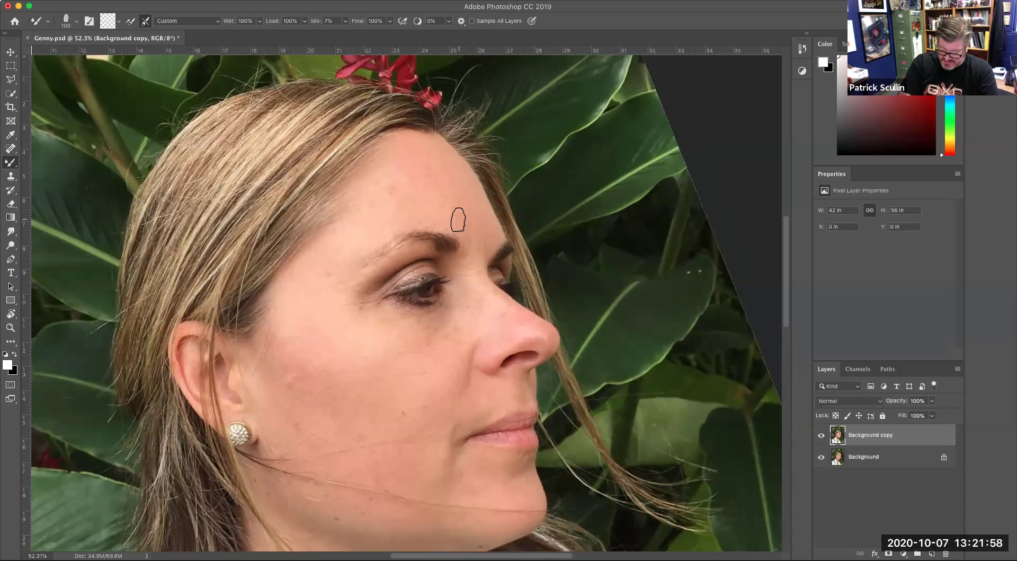
# Rotate the view to -26° and resize the Mixer Brush tip down to 90.
pyautogui.press('r')
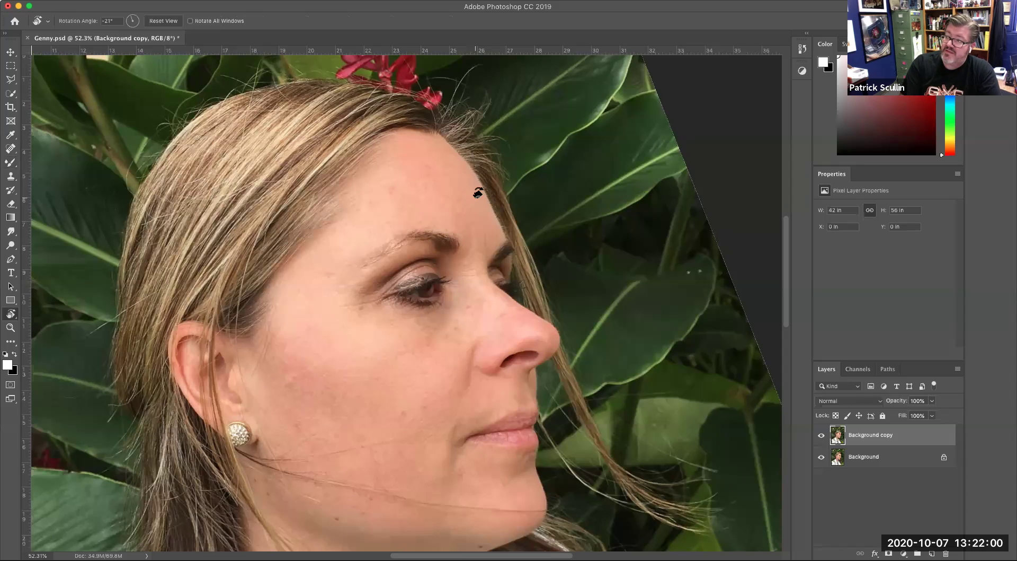
pyautogui.moveTo(477, 198); pyautogui.dragTo(465, 166)
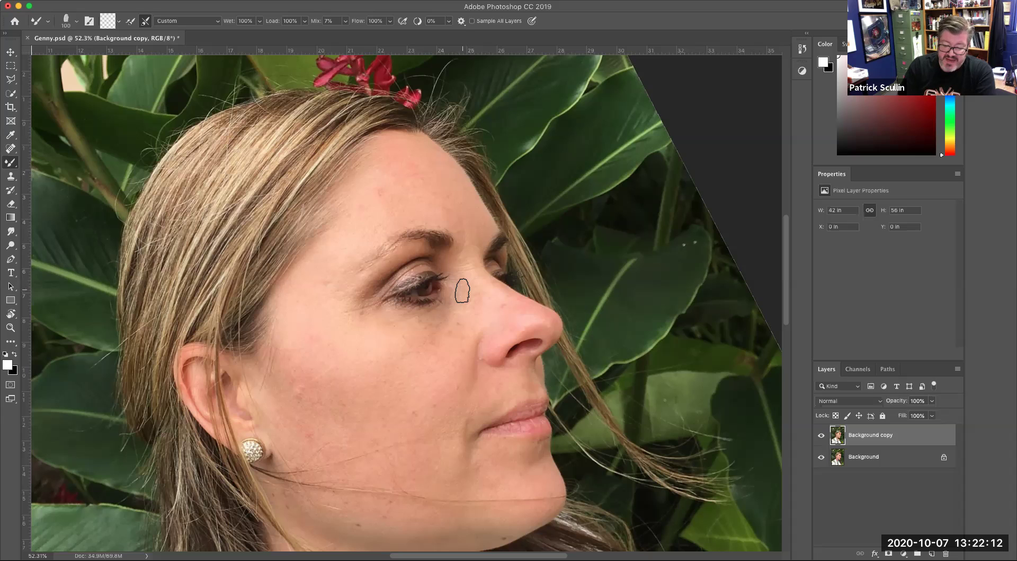
pyautogui.press(']')
pyautogui.press(']')
pyautogui.press(']')
pyautogui.press(']')
pyautogui.press(']')
pyautogui.press(']')
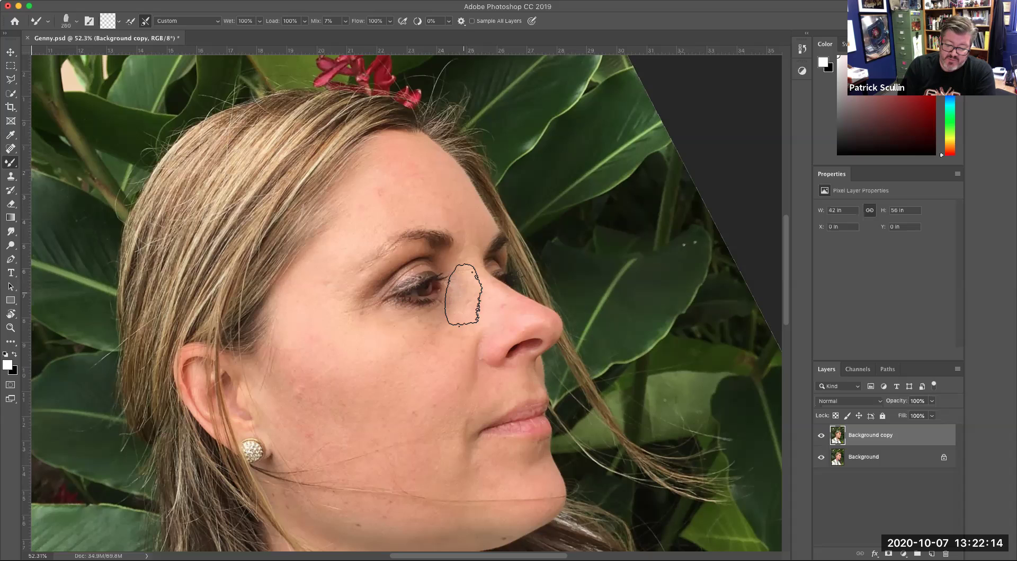
pyautogui.press('[')
pyautogui.press('[')
pyautogui.press('[')
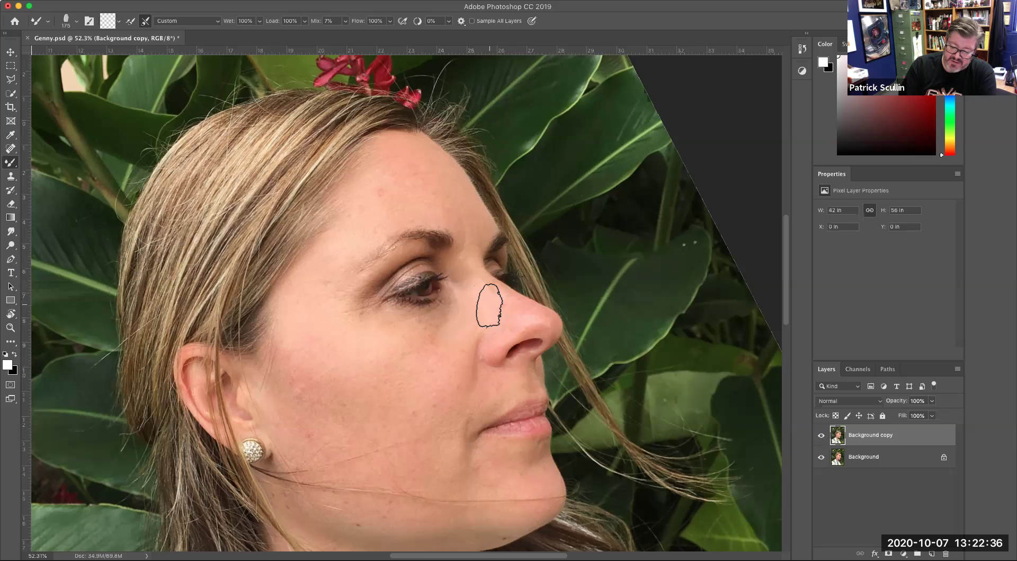
pyautogui.press('[')
pyautogui.press('[')
pyautogui.press('[')
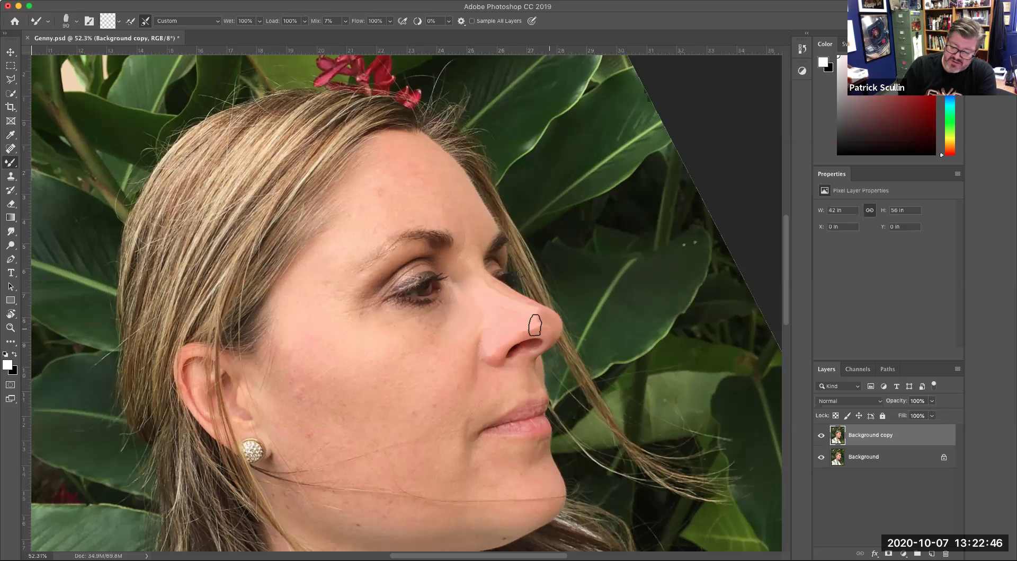
# Smooth the nose tip, then smear the cheek below the nose with a 125 brush.
pyautogui.moveTo(532, 320); pyautogui.dragTo(540, 343)
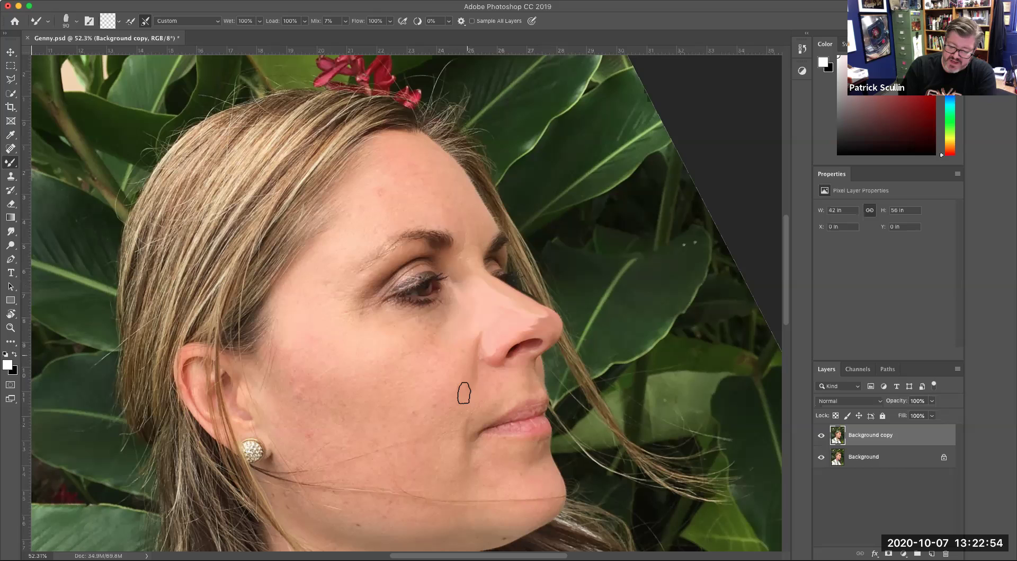
pyautogui.press(']')
pyautogui.press(']')
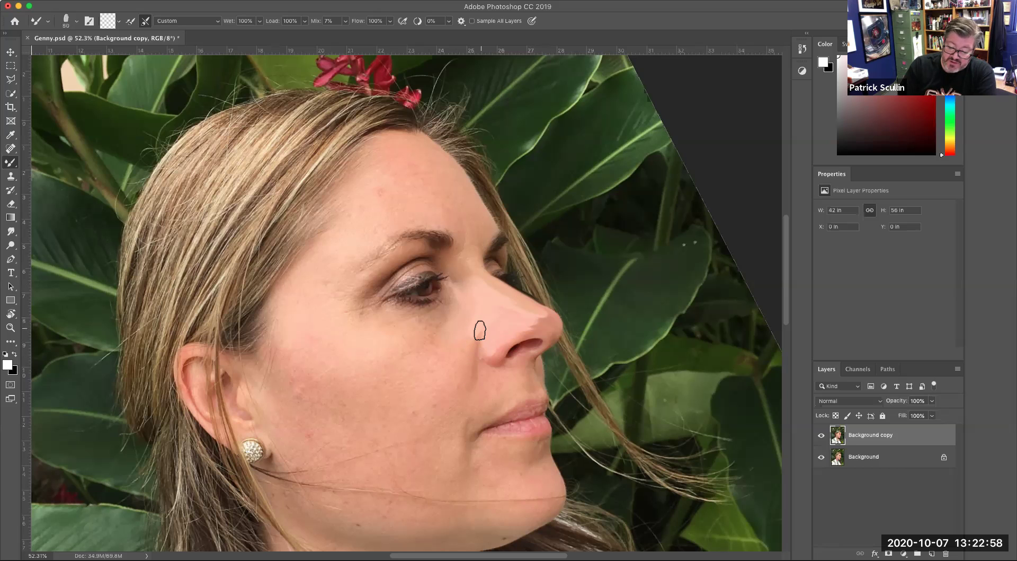
pyautogui.moveTo(480, 330); pyautogui.dragTo(474, 374)
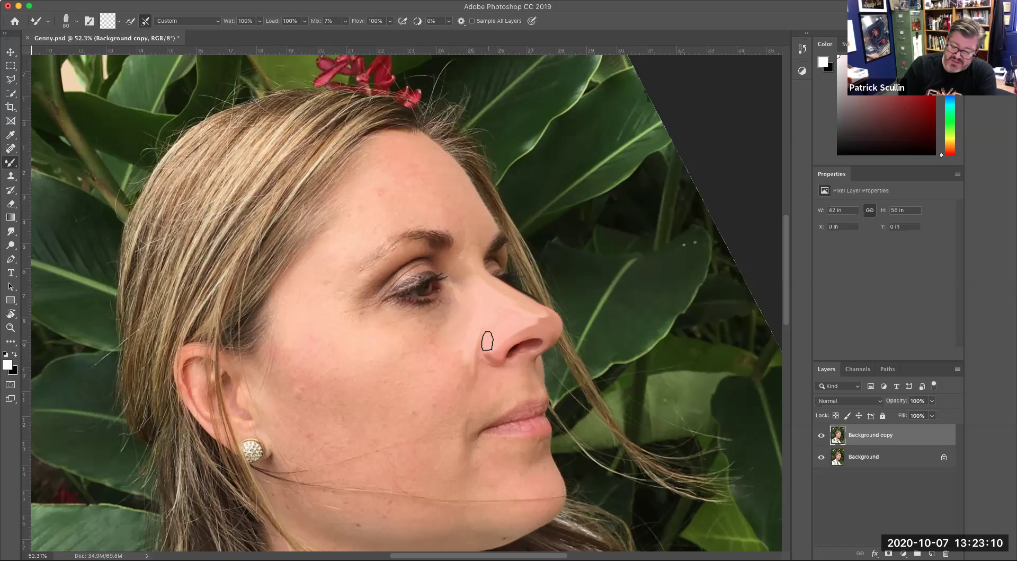
# Smear the nose bridge and left side of the nose, undoing a stray stroke across the eye.
pyautogui.moveTo(451, 284); pyautogui.dragTo(372, 319)
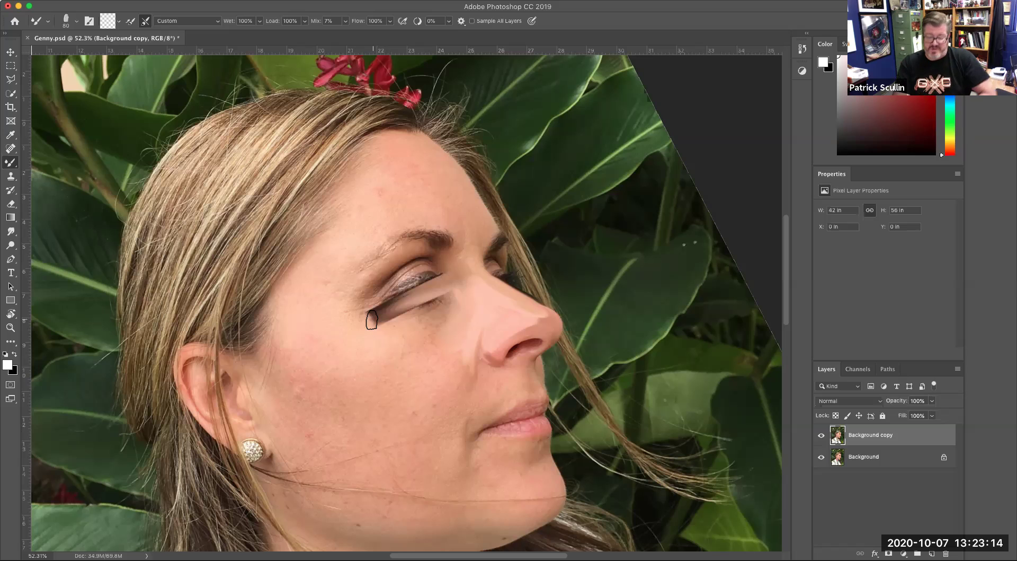
pyautogui.press('super+z')
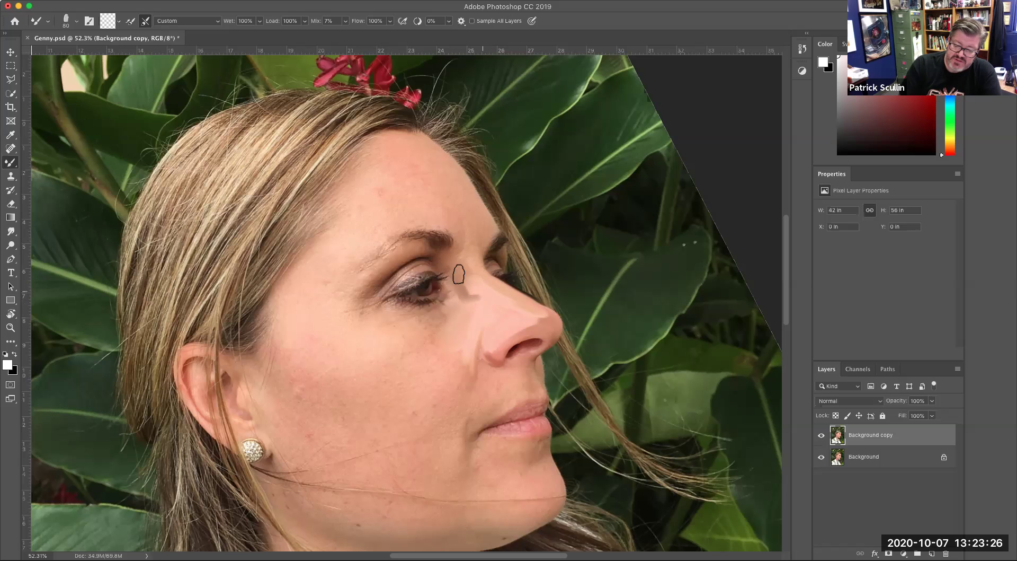
pyautogui.moveTo(481, 298)
pyautogui.mouseDown()
pyautogui.moveTo(468, 295)
pyautogui.moveTo(461, 312)
pyautogui.mouseUp()
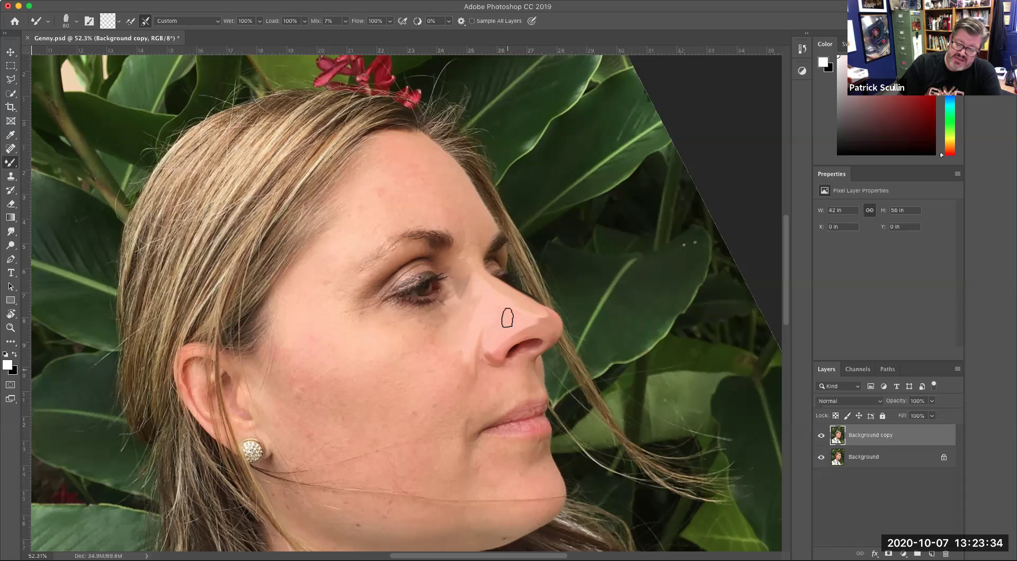
pyautogui.moveTo(481, 351)
pyautogui.mouseDown()
pyautogui.moveTo(495, 332)
pyautogui.moveTo(530, 331)
pyautogui.mouseUp()
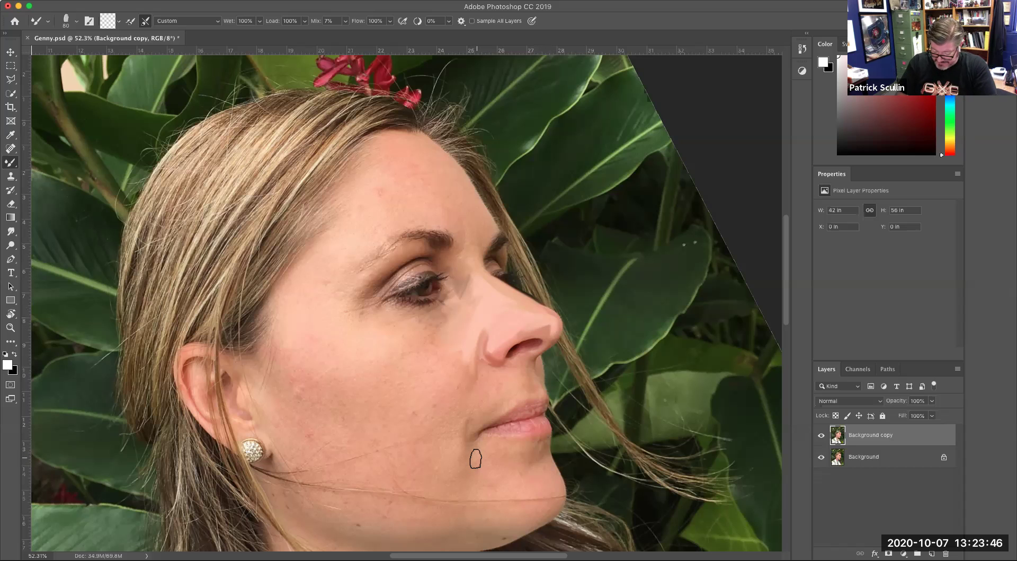
pyautogui.press('r')
pyautogui.moveTo(480, 454); pyautogui.dragTo(509, 322)
# Blend the upper eyelid lashes, the skin above the inner corner, and the crease and outer lower lid.
pyautogui.scroll(5, 481, 345)
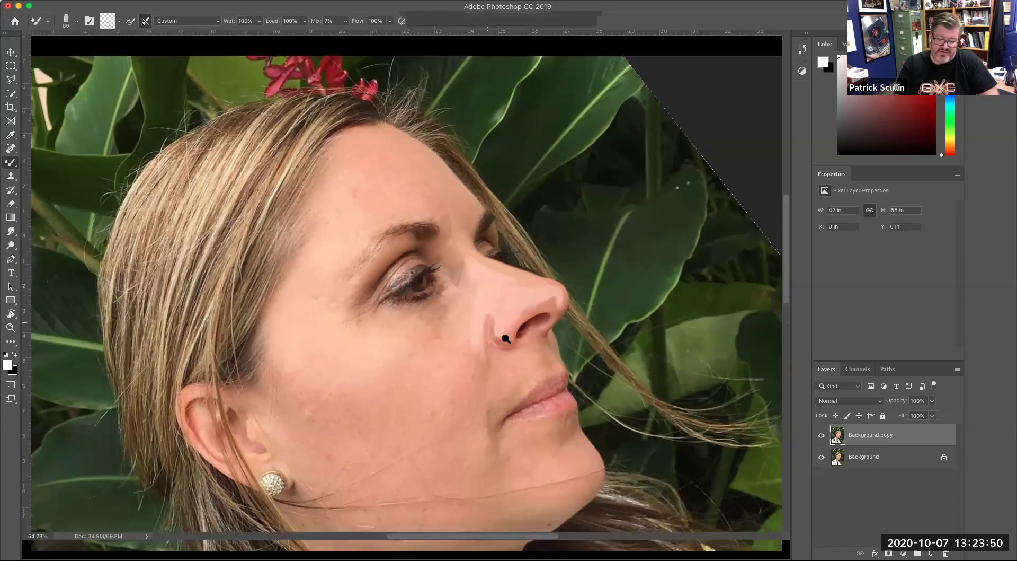
pyautogui.moveTo(445, 346); pyautogui.dragTo(474, 384)
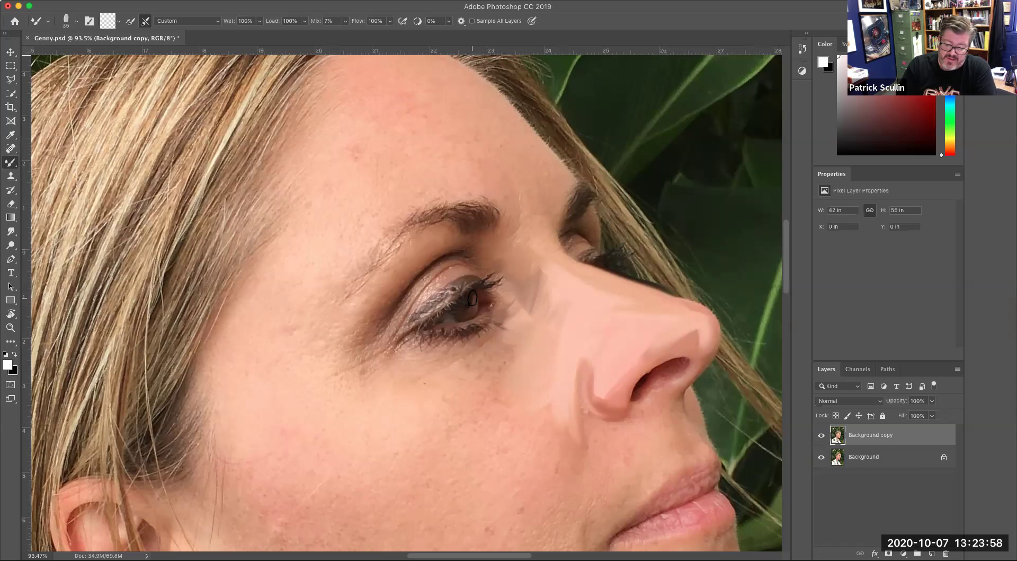
pyautogui.moveTo(453, 288)
pyautogui.mouseDown()
pyautogui.moveTo(417, 316)
pyautogui.moveTo(465, 282)
pyautogui.moveTo(415, 318)
pyautogui.moveTo(462, 280)
pyautogui.moveTo(443, 298)
pyautogui.moveTo(450, 277)
pyautogui.moveTo(400, 331)
pyautogui.moveTo(454, 267)
pyautogui.moveTo(422, 279)
pyautogui.moveTo(459, 253)
pyautogui.mouseUp()
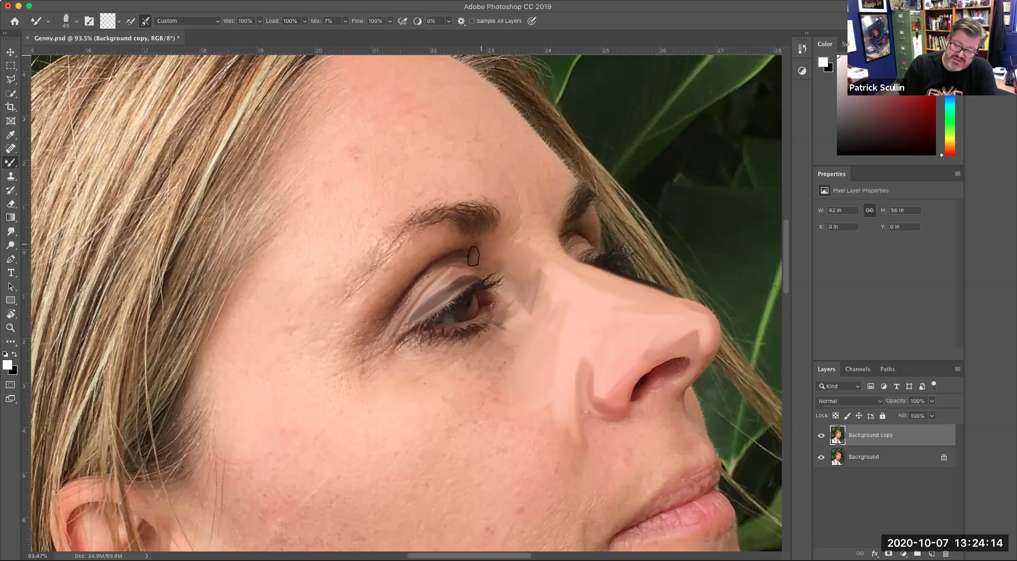
pyautogui.moveTo(481, 253)
pyautogui.mouseDown()
pyautogui.moveTo(500, 243)
pyautogui.moveTo(461, 258)
pyautogui.moveTo(486, 265)
pyautogui.moveTo(501, 251)
pyautogui.moveTo(475, 249)
pyautogui.moveTo(507, 233)
pyautogui.moveTo(495, 251)
pyautogui.moveTo(472, 243)
pyautogui.moveTo(390, 300)
pyautogui.moveTo(411, 290)
pyautogui.moveTo(431, 253)
pyautogui.moveTo(370, 340)
pyautogui.moveTo(410, 269)
pyautogui.moveTo(377, 320)
pyautogui.mouseUp()
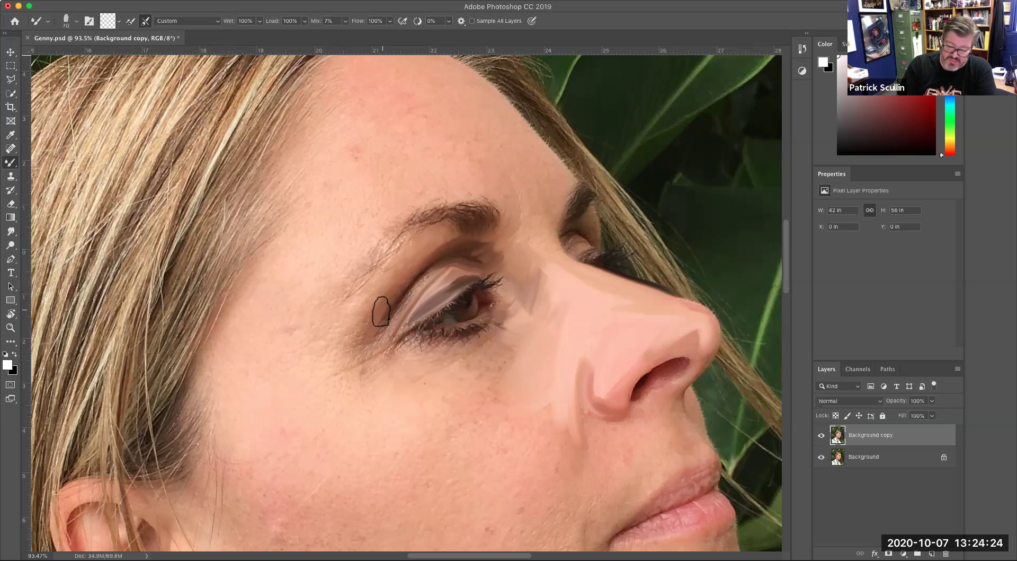
pyautogui.press(']')
pyautogui.moveTo(405, 266)
pyautogui.mouseDown()
pyautogui.moveTo(448, 236)
pyautogui.moveTo(370, 311)
pyautogui.moveTo(432, 253)
pyautogui.moveTo(366, 343)
pyautogui.moveTo(394, 295)
pyautogui.moveTo(408, 283)
pyautogui.moveTo(370, 348)
pyautogui.moveTo(376, 323)
pyautogui.moveTo(351, 339)
pyautogui.moveTo(397, 309)
pyautogui.moveTo(380, 328)
pyautogui.moveTo(430, 266)
pyautogui.moveTo(383, 339)
pyautogui.moveTo(440, 267)
pyautogui.moveTo(388, 332)
pyautogui.moveTo(400, 334)
pyautogui.moveTo(441, 280)
pyautogui.moveTo(459, 276)
pyautogui.moveTo(452, 270)
pyautogui.moveTo(448, 287)
pyautogui.moveTo(434, 287)
pyautogui.moveTo(469, 276)
pyautogui.mouseUp()
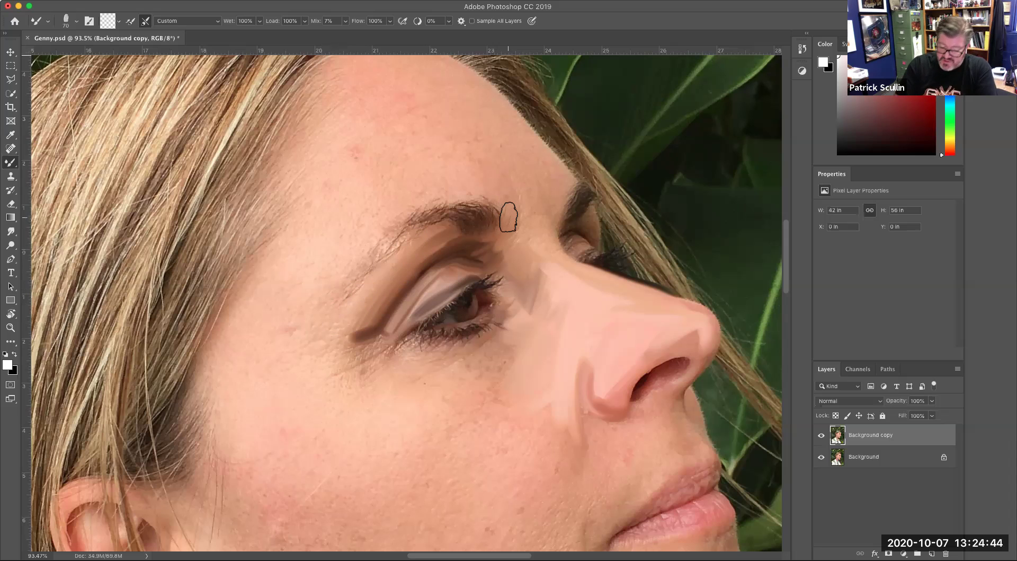
# Blend the underside of the eyebrow and smudge the lower lash line lighter, resizing the brush.
pyautogui.press('[')
pyautogui.press('[')
pyautogui.press('[')
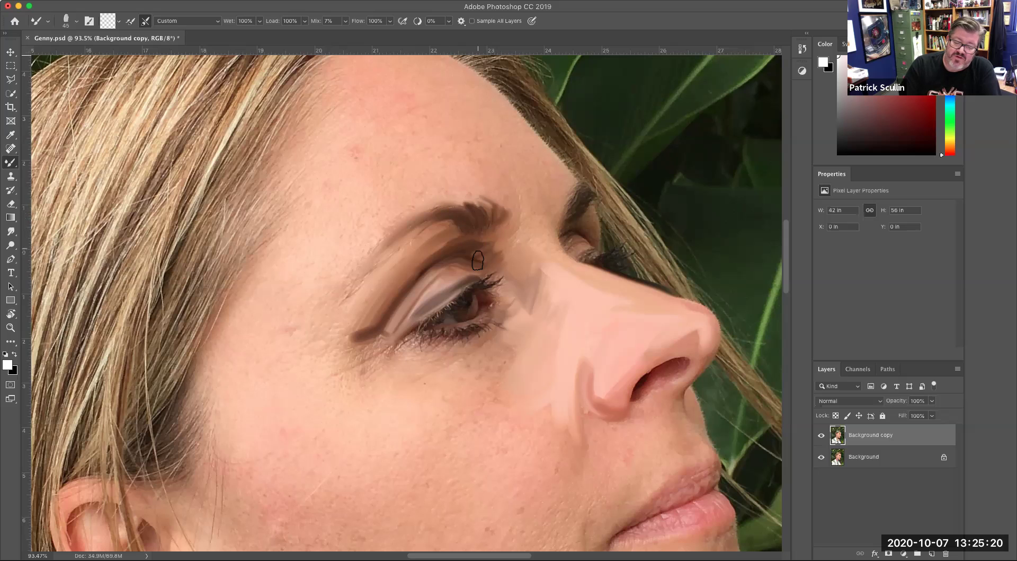
pyautogui.moveTo(364, 270)
pyautogui.mouseDown()
pyautogui.moveTo(426, 227)
pyautogui.moveTo(372, 280)
pyautogui.moveTo(432, 219)
pyautogui.moveTo(376, 268)
pyautogui.moveTo(406, 245)
pyautogui.mouseUp()
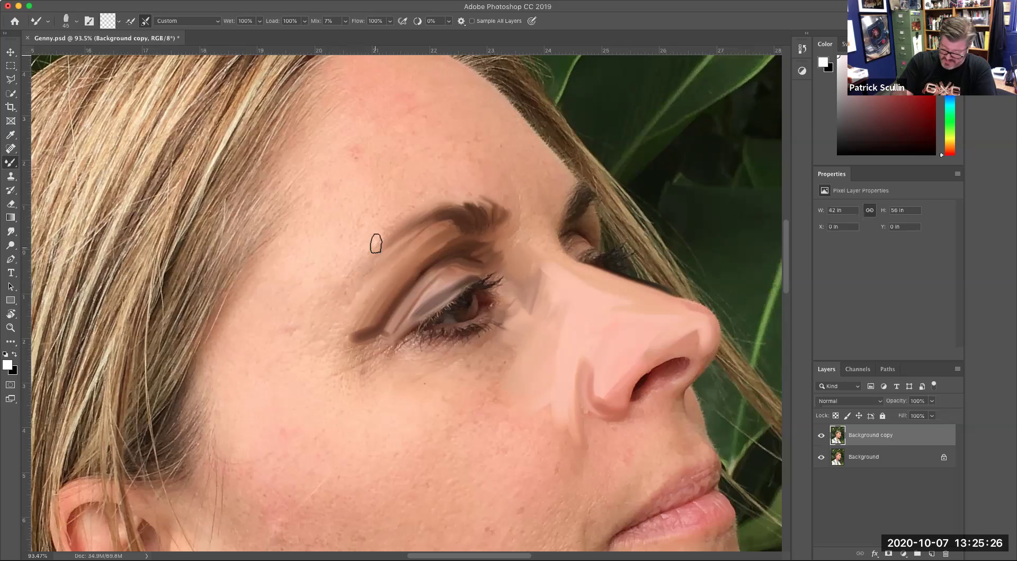
pyautogui.press(']')
pyautogui.press(']')
pyautogui.press(']')
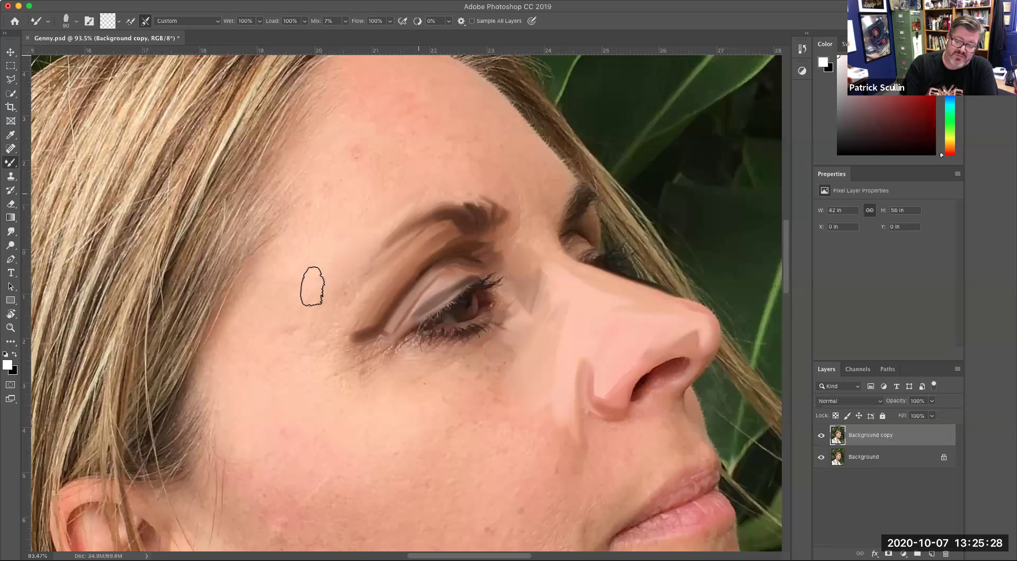
pyautogui.press(']')
pyautogui.press(']')
pyautogui.press(']')
pyautogui.press(']')
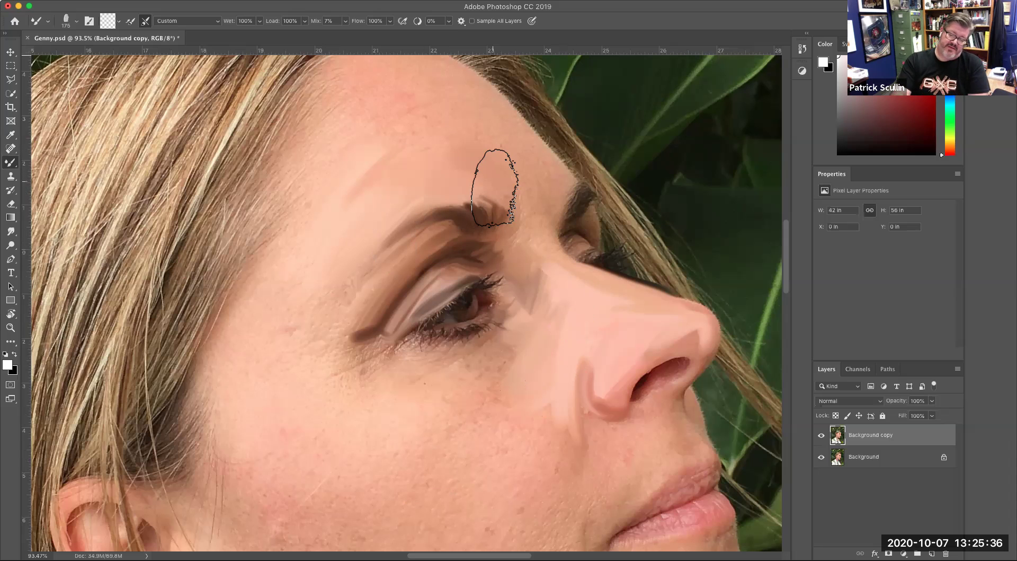
pyautogui.press('[')
pyautogui.press('[')
pyautogui.press('[')
pyautogui.press('[')
pyautogui.press('[')
pyautogui.press('[')
pyautogui.press('[')
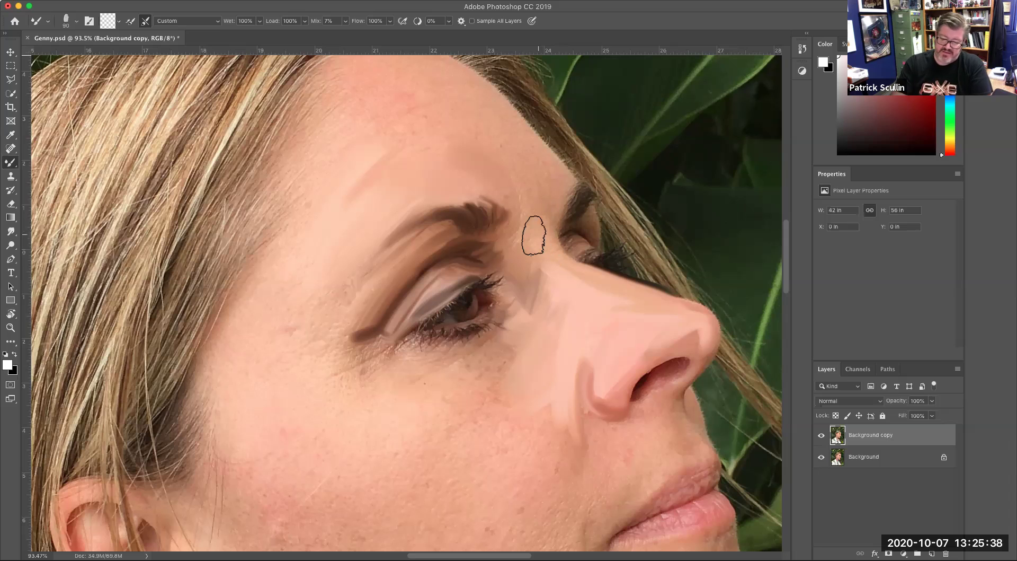
pyautogui.press('[')
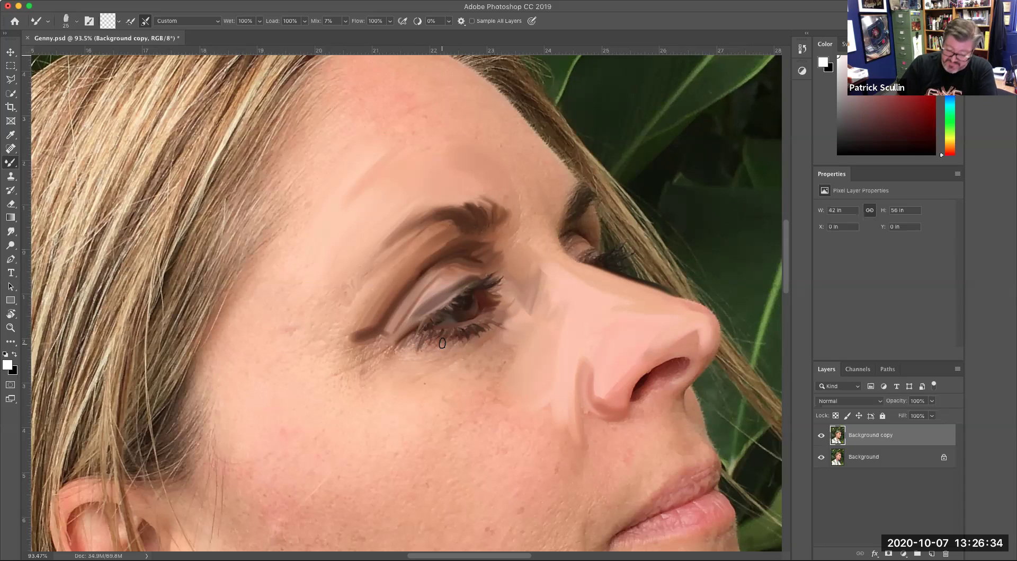
pyautogui.press(']')
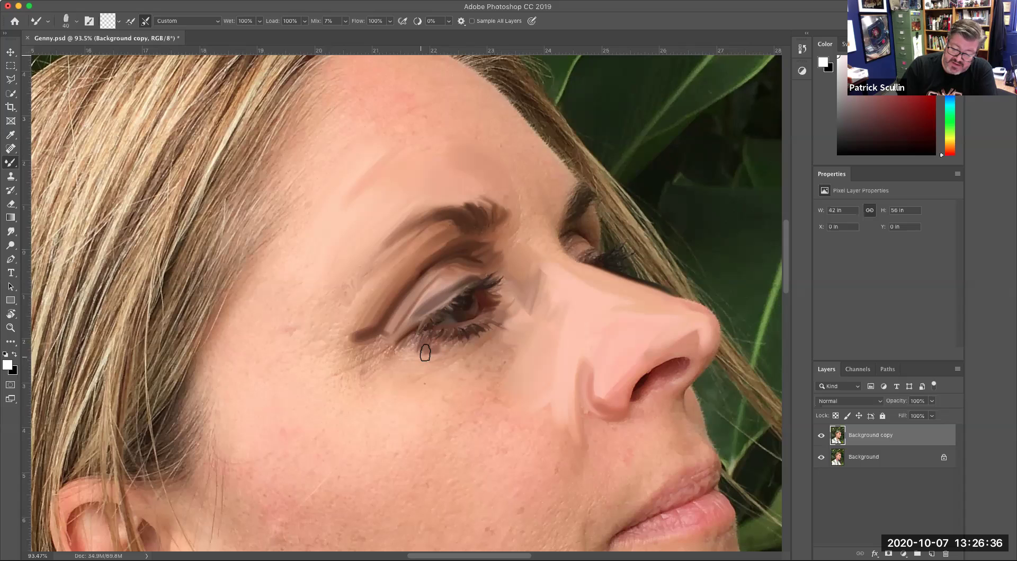
pyautogui.moveTo(435, 344)
pyautogui.mouseDown()
pyautogui.moveTo(401, 353)
pyautogui.moveTo(431, 350)
pyautogui.moveTo(411, 353)
pyautogui.moveTo(424, 330)
pyautogui.moveTo(429, 349)
pyautogui.moveTo(443, 331)
pyautogui.moveTo(444, 347)
pyautogui.moveTo(468, 351)
pyautogui.moveTo(481, 339)
pyautogui.moveTo(490, 346)
pyautogui.moveTo(518, 308)
pyautogui.moveTo(522, 333)
pyautogui.moveTo(507, 322)
pyautogui.moveTo(511, 332)
pyautogui.moveTo(460, 333)
pyautogui.mouseUp()
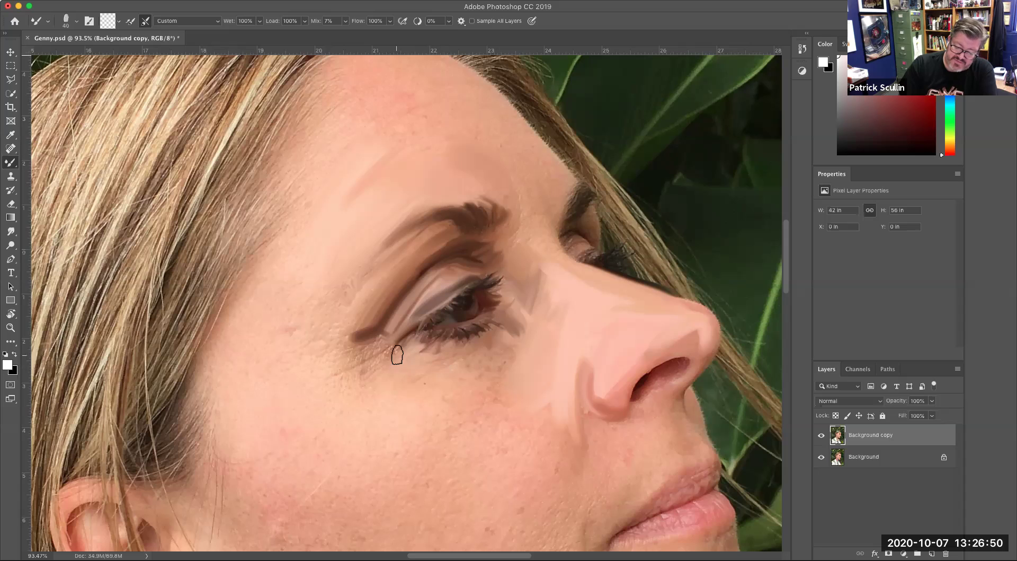
# Blend the lower lid, the eye's inner corner and the cheek skin beneath it.
pyautogui.press(']')
pyautogui.press(']')
pyautogui.press(']')
pyautogui.moveTo(391, 348)
pyautogui.mouseDown()
pyautogui.moveTo(362, 370)
pyautogui.moveTo(394, 337)
pyautogui.moveTo(355, 382)
pyautogui.moveTo(401, 344)
pyautogui.moveTo(368, 377)
pyautogui.moveTo(389, 345)
pyautogui.moveTo(370, 356)
pyautogui.moveTo(389, 338)
pyautogui.moveTo(357, 360)
pyautogui.moveTo(387, 332)
pyautogui.moveTo(357, 357)
pyautogui.moveTo(387, 336)
pyautogui.moveTo(347, 348)
pyautogui.moveTo(377, 324)
pyautogui.moveTo(348, 343)
pyautogui.moveTo(380, 295)
pyautogui.moveTo(380, 334)
pyautogui.moveTo(416, 357)
pyautogui.moveTo(379, 328)
pyautogui.moveTo(401, 358)
pyautogui.moveTo(430, 303)
pyautogui.moveTo(401, 343)
pyautogui.moveTo(415, 345)
pyautogui.moveTo(398, 336)
pyautogui.moveTo(401, 313)
pyautogui.mouseUp()
pyautogui.moveTo(520, 298)
pyautogui.mouseDown()
pyautogui.moveTo(487, 354)
pyautogui.moveTo(527, 304)
pyautogui.moveTo(516, 296)
pyautogui.moveTo(520, 322)
pyautogui.moveTo(505, 356)
pyautogui.moveTo(524, 306)
pyautogui.moveTo(527, 330)
pyautogui.moveTo(504, 351)
pyautogui.mouseUp()
pyautogui.press(']')
pyautogui.press(']')
pyautogui.press(']')
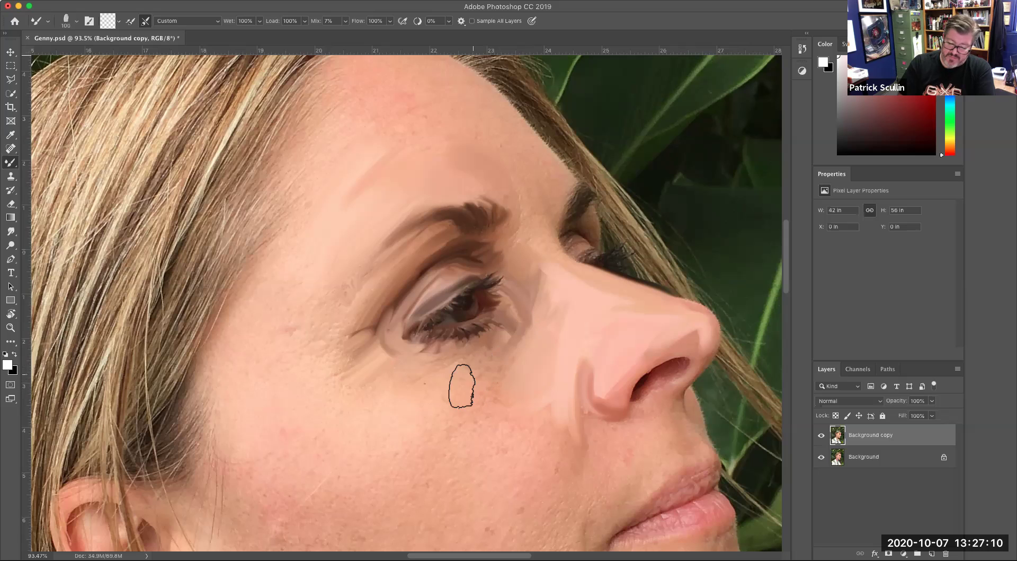
pyautogui.moveTo(463, 386)
pyautogui.mouseDown()
pyautogui.moveTo(522, 318)
pyautogui.moveTo(409, 386)
pyautogui.moveTo(468, 341)
pyautogui.moveTo(530, 266)
pyautogui.moveTo(549, 227)
pyautogui.moveTo(548, 241)
pyautogui.moveTo(540, 195)
pyautogui.moveTo(548, 243)
pyautogui.moveTo(552, 193)
pyautogui.moveTo(534, 252)
pyautogui.mouseUp()
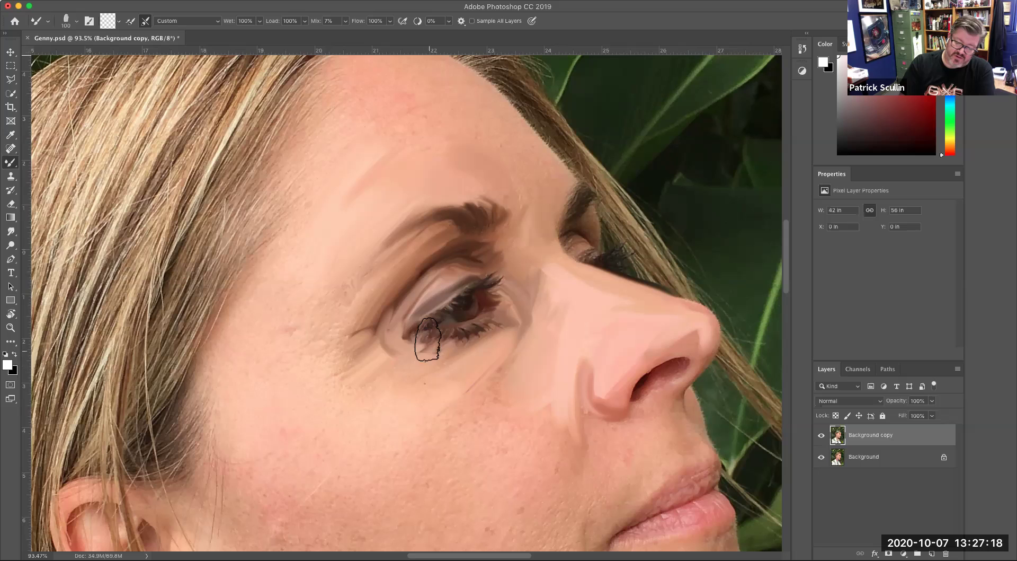
pyautogui.press('[')
pyautogui.press('[')
pyautogui.press('[')
pyautogui.press('[')
pyautogui.press('[')
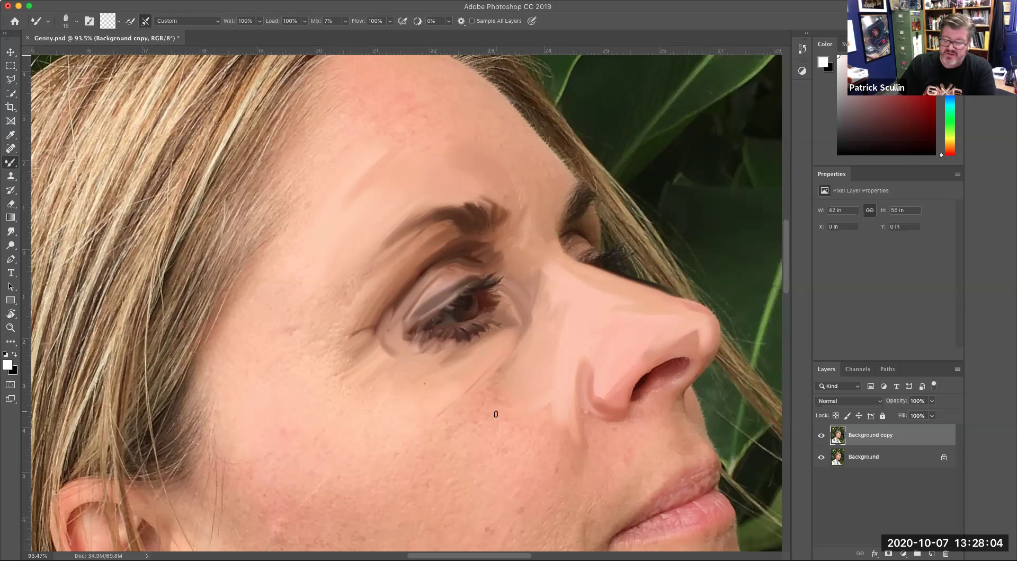
pyautogui.press('super+minus')
pyautogui.press('super+minus')
pyautogui.press('super+minus')
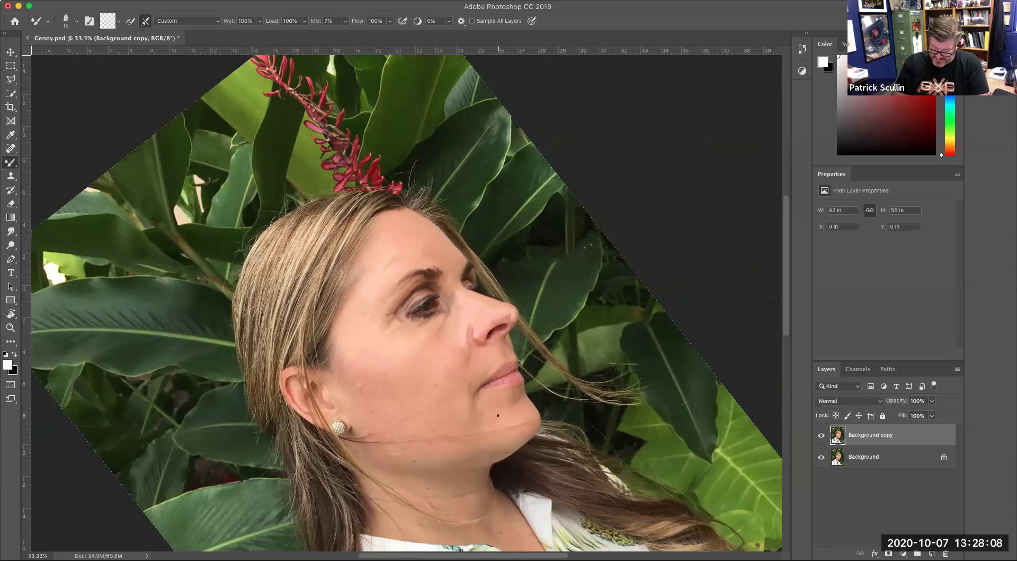
# Reduce the view tilt, zoom in, and enlarge the Mixer Brush for broad cheek strokes.
pyautogui.press('r')
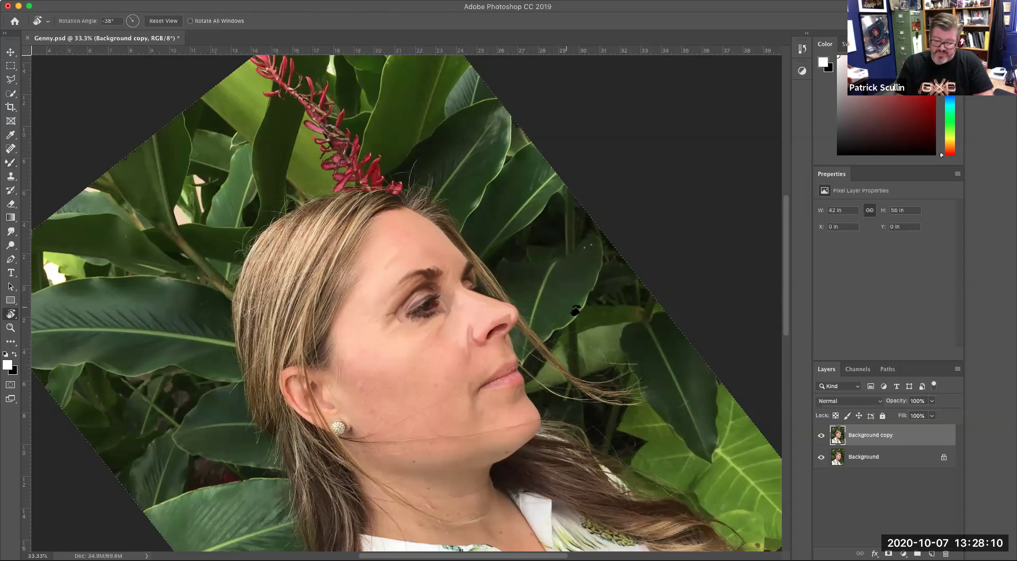
pyautogui.moveTo(545, 366); pyautogui.dragTo(508, 377)
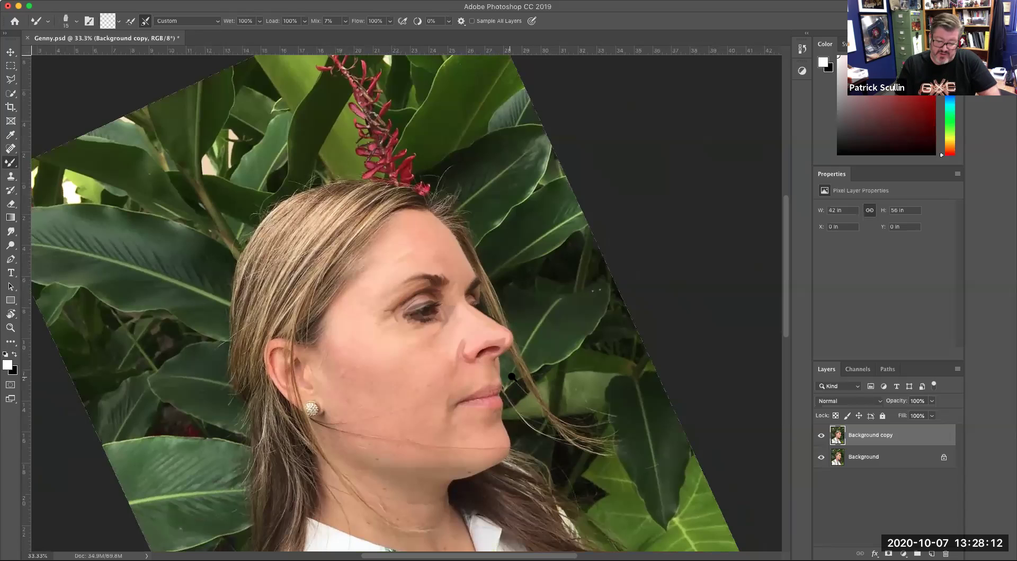
pyautogui.scroll(3, 512, 376)
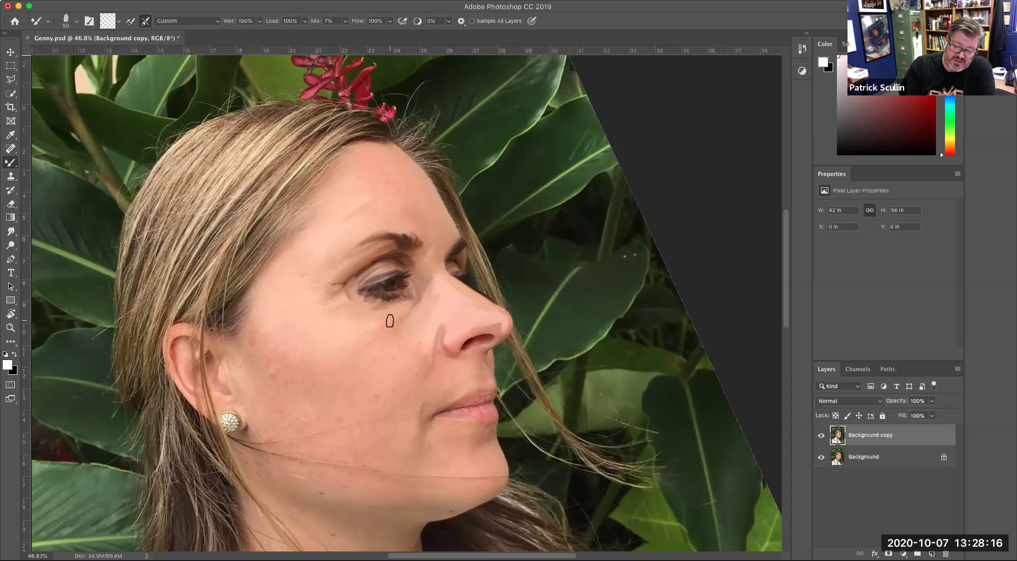
pyautogui.press(']')
pyautogui.press(']')
pyautogui.press(']')
pyautogui.press(']')
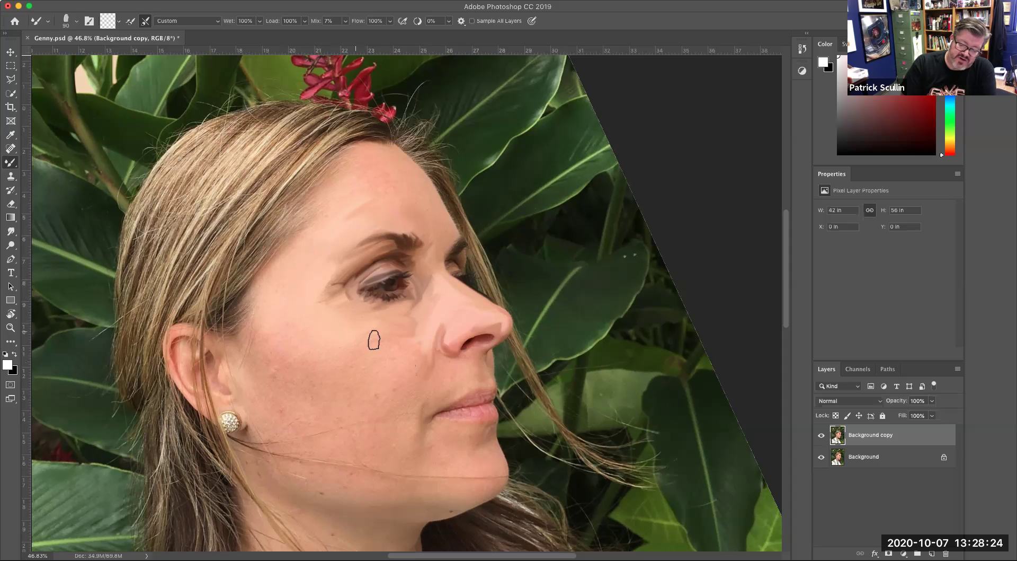
pyautogui.press(']')
pyautogui.press(']')
pyautogui.press(']')
pyautogui.press(']')
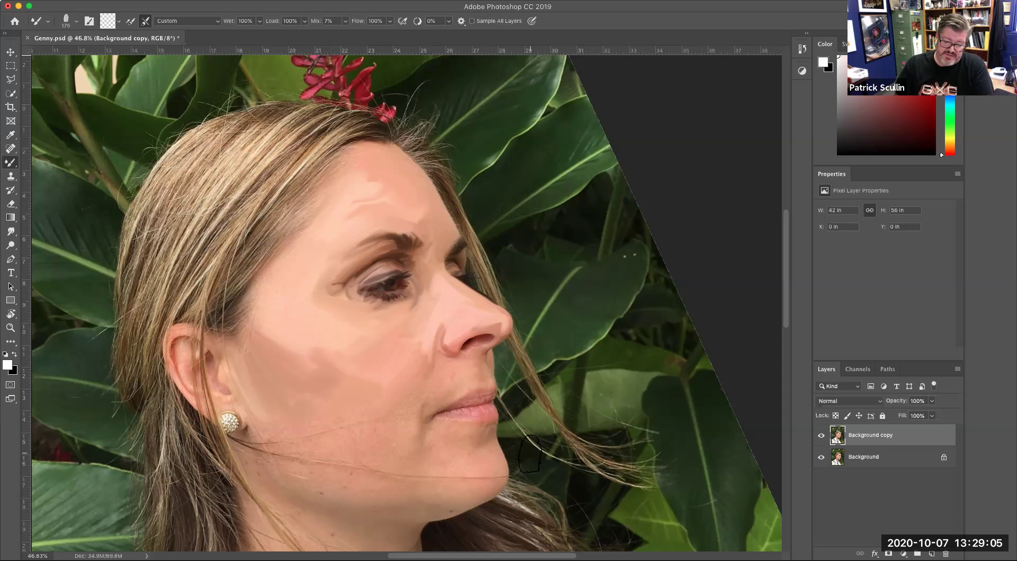
# Fit the image on screen, zoom in, and rotate the portrait nearly upright.
pyautogui.press('super+0')
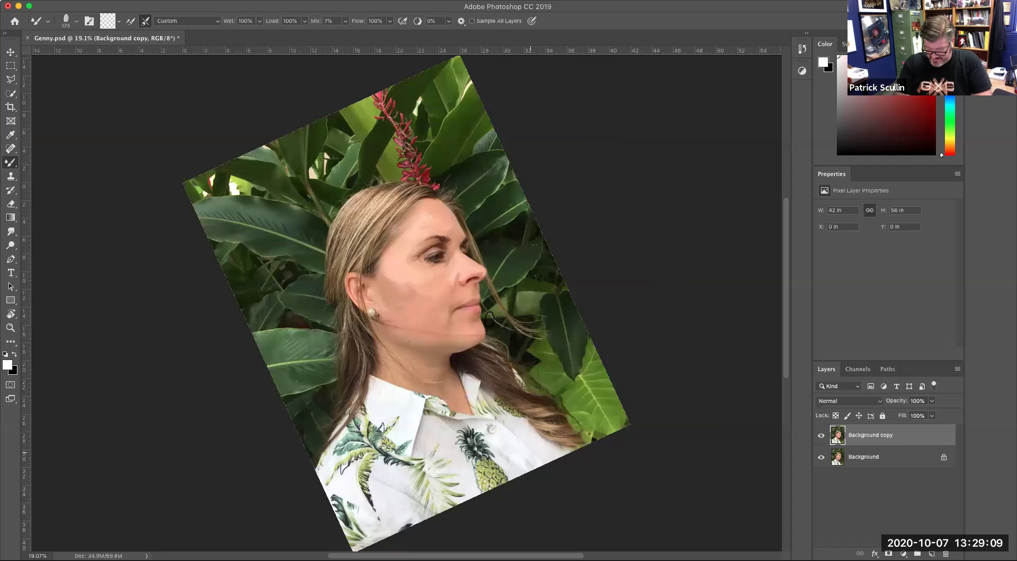
pyautogui.scroll(3, 490, 319)
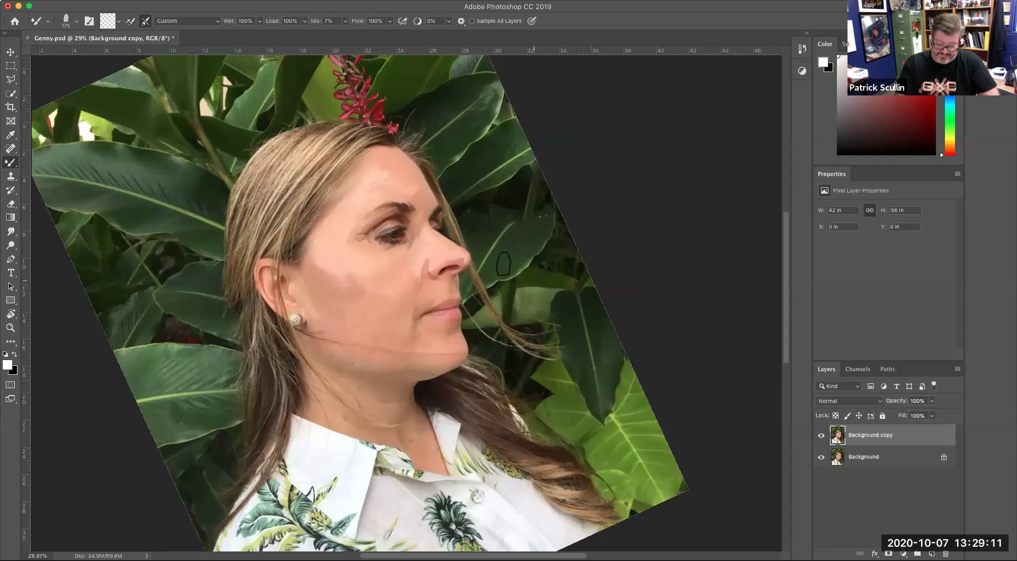
pyautogui.press('r')
pyautogui.moveTo(509, 231); pyautogui.dragTo(535, 260)
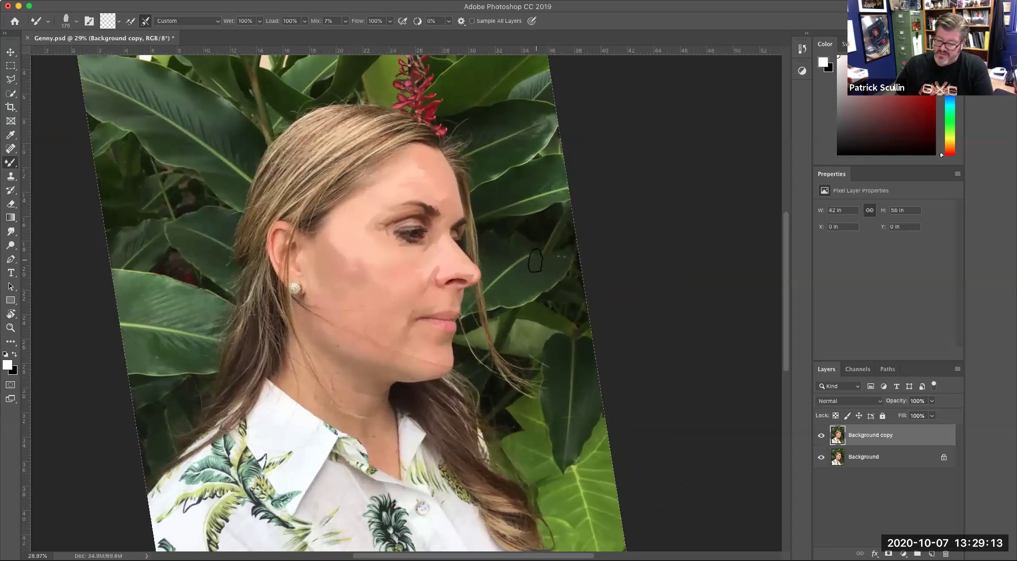
# Flick the Background copy layer's visibility to compare the painted and original face, leaving it visible.
pyautogui.click(822, 437)
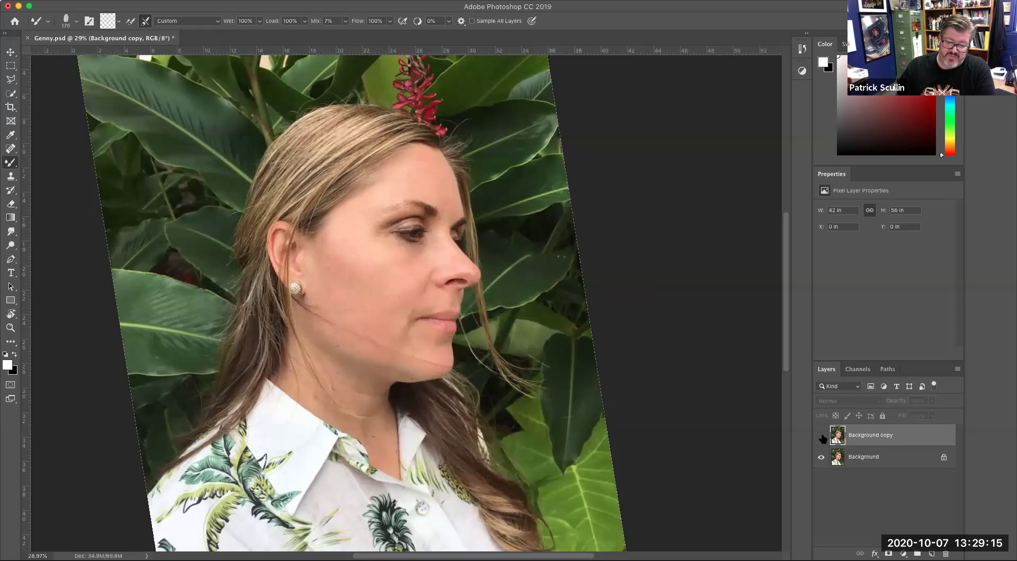
pyautogui.click(822, 437)
pyautogui.click(821, 437)
pyautogui.click(822, 437)
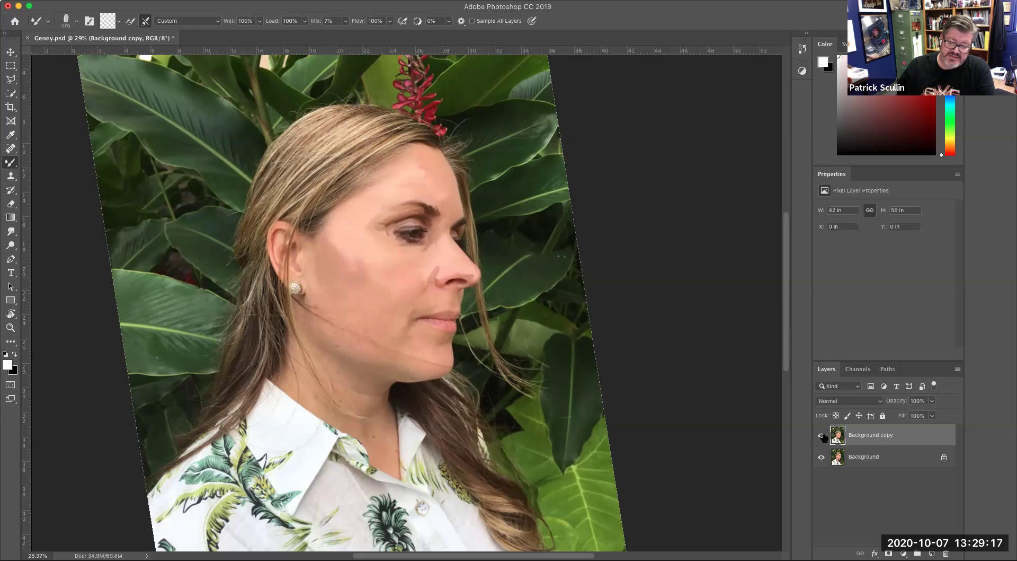
pyautogui.click(823, 437)
pyautogui.click(823, 437)
pyautogui.click(823, 437)
pyautogui.click(822, 436)
pyautogui.click(823, 437)
pyautogui.click(823, 437)
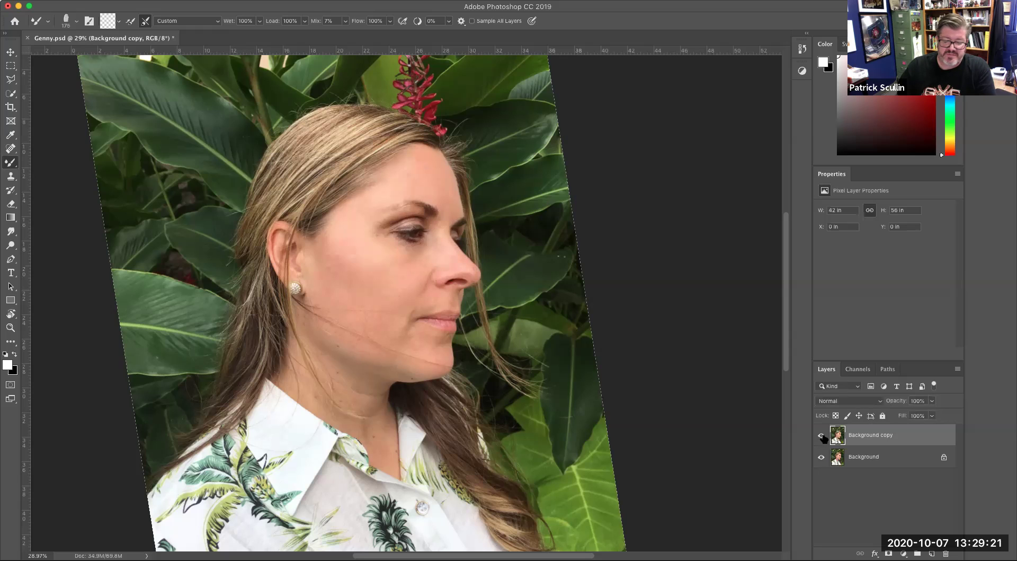
pyautogui.click(823, 439)
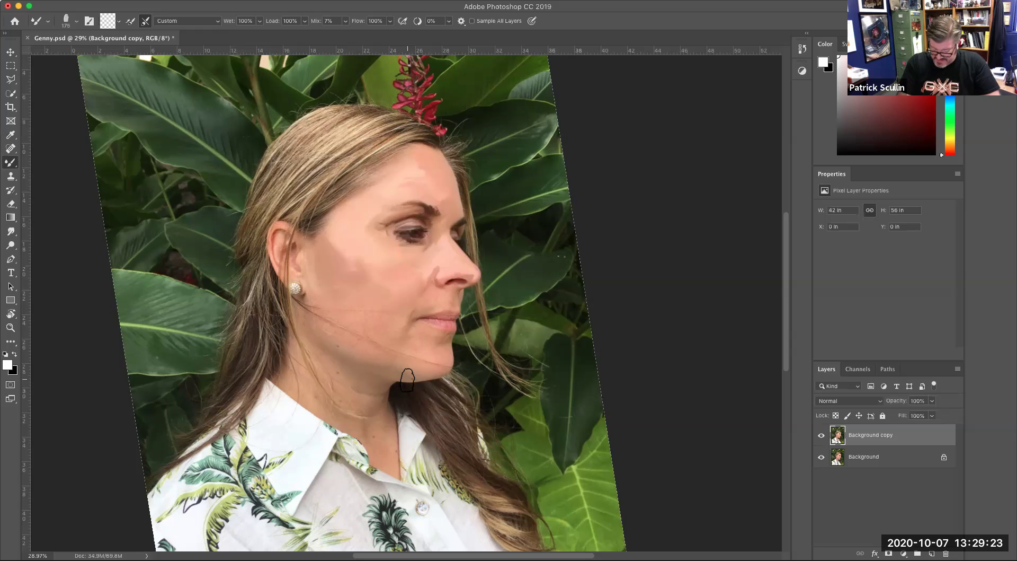
# Smear the hair near the parting with a 200-size Mixer Brush, undoing the unwanted stroke.
pyautogui.moveTo(410, 379); pyautogui.dragTo(371, 339)
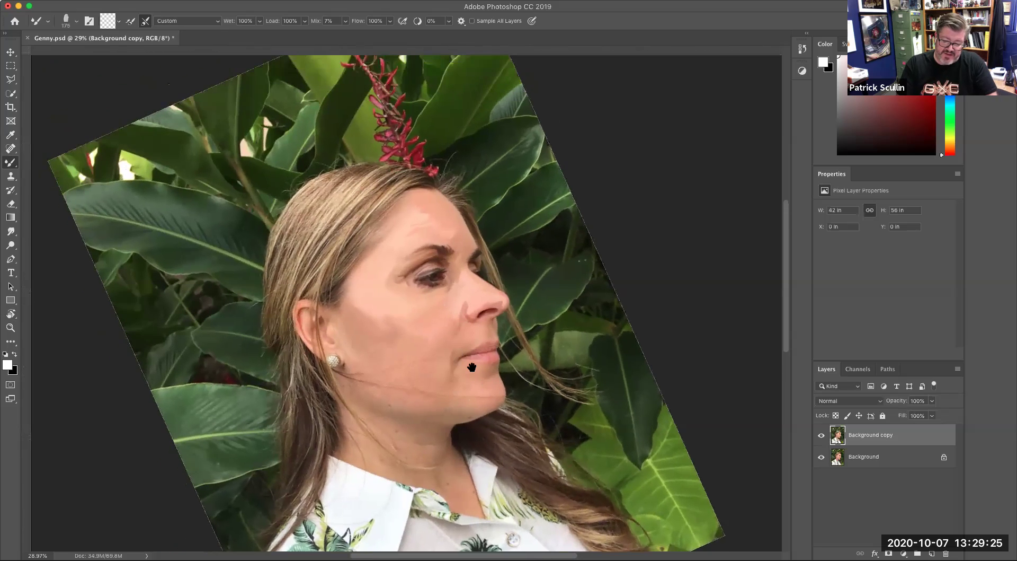
pyautogui.moveTo(345, 295); pyautogui.dragTo(484, 399)
pyautogui.press(']')
pyautogui.press(']')
pyautogui.press(']')
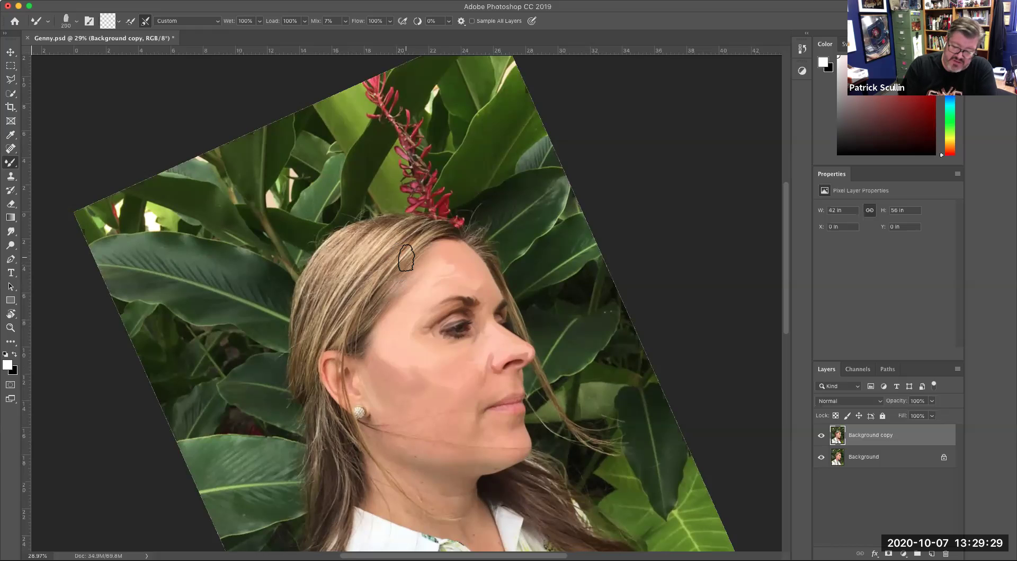
pyautogui.press('[')
pyautogui.press('[')
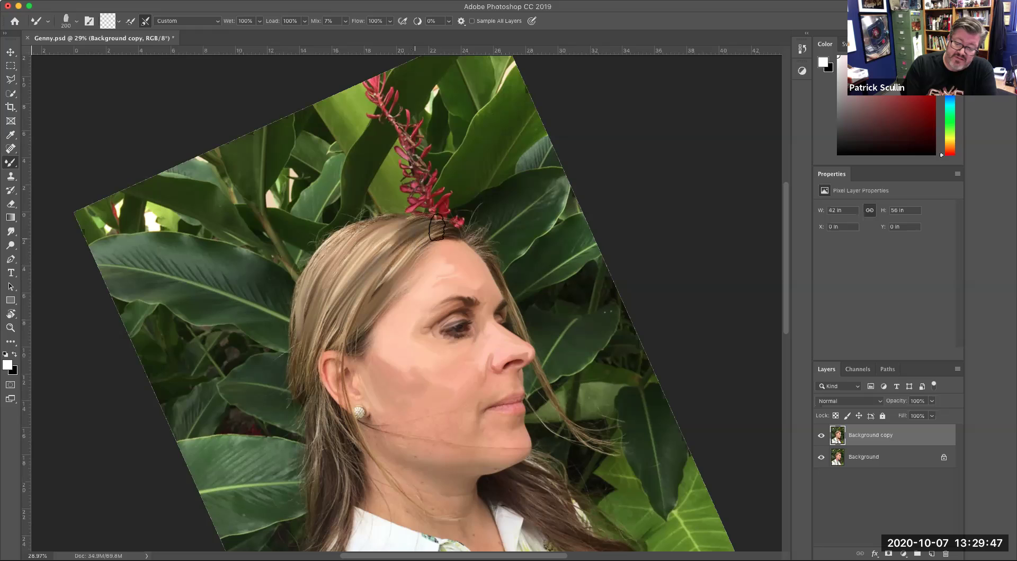
pyautogui.moveTo(381, 233); pyautogui.dragTo(409, 249)
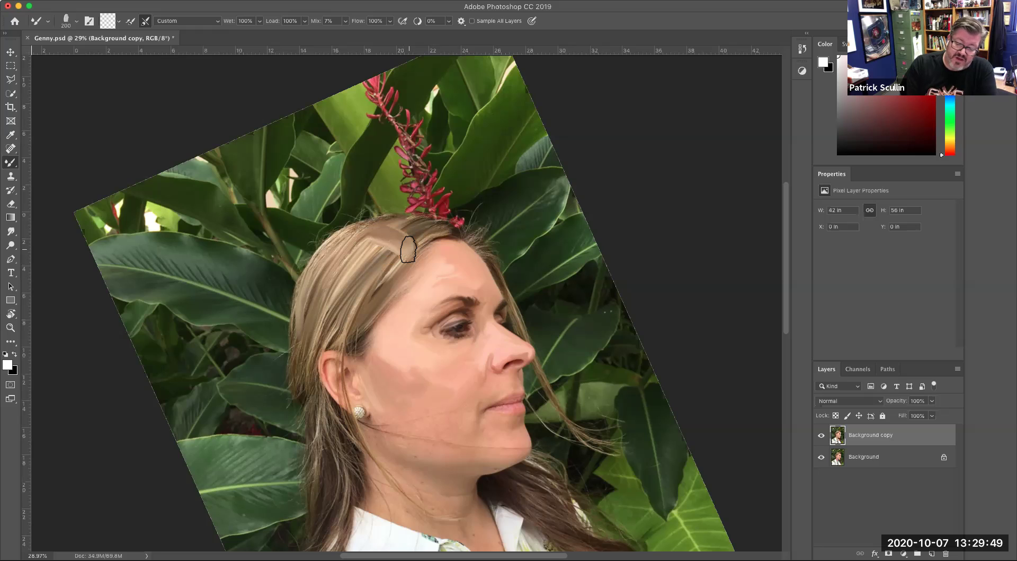
pyautogui.press('super+z')
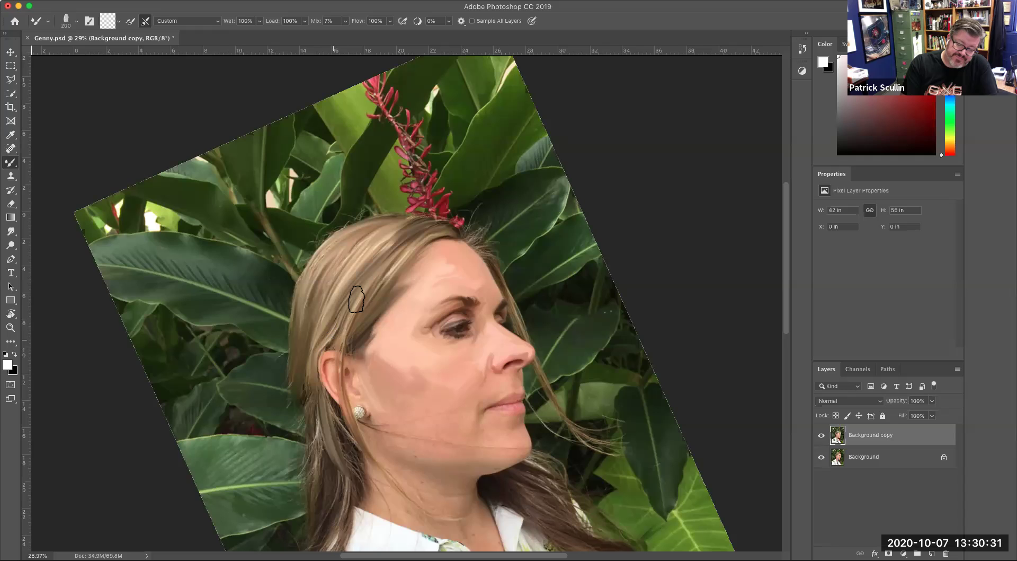
# Paint original photo detail back onto the skin beside the temple with a 250-size History Brush.
pyautogui.click(11, 190)
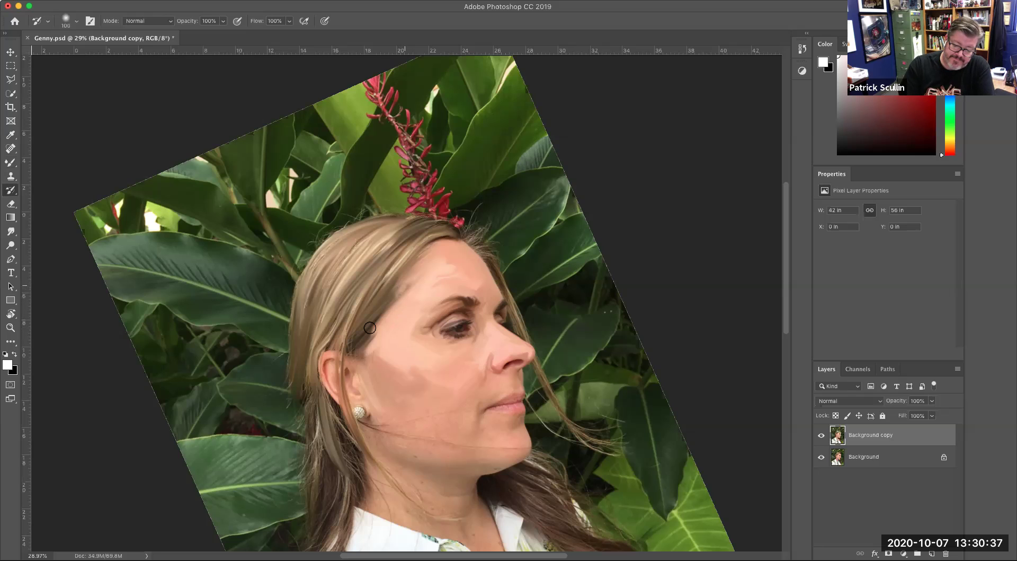
pyautogui.moveTo(370, 328); pyautogui.dragTo(360, 366)
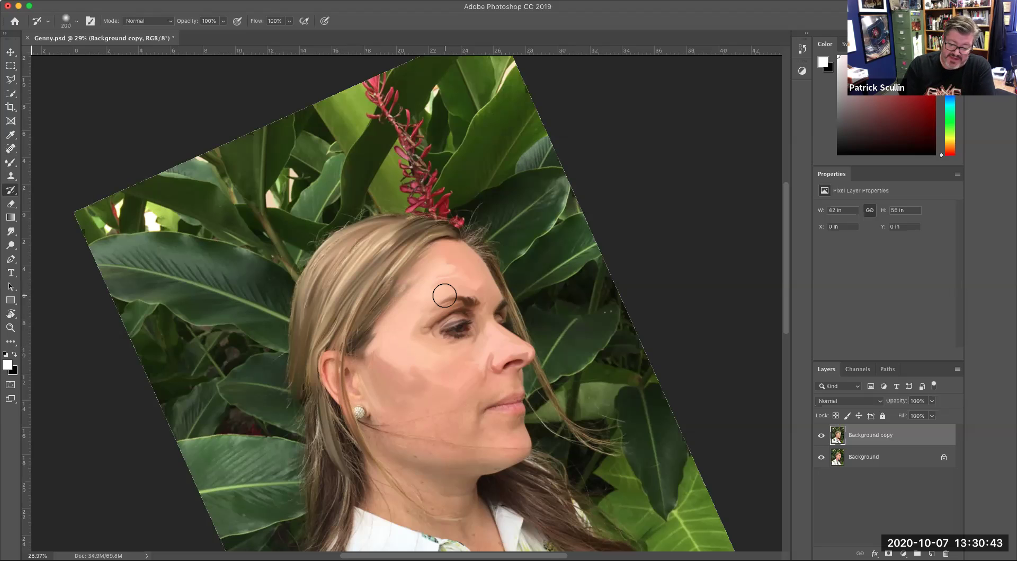
pyautogui.press(']')
pyautogui.click(12, 191)
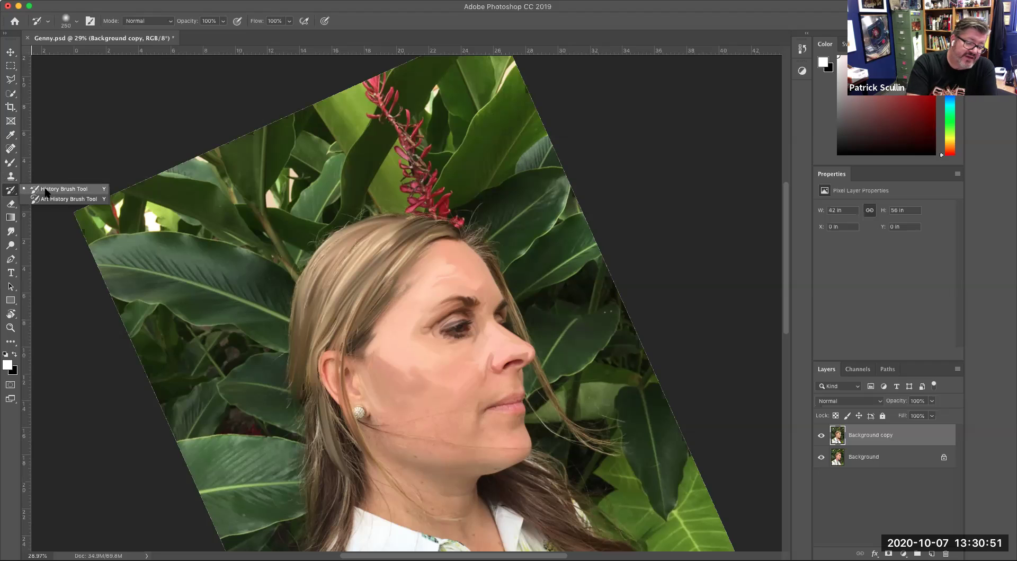
pyautogui.click(61, 188)
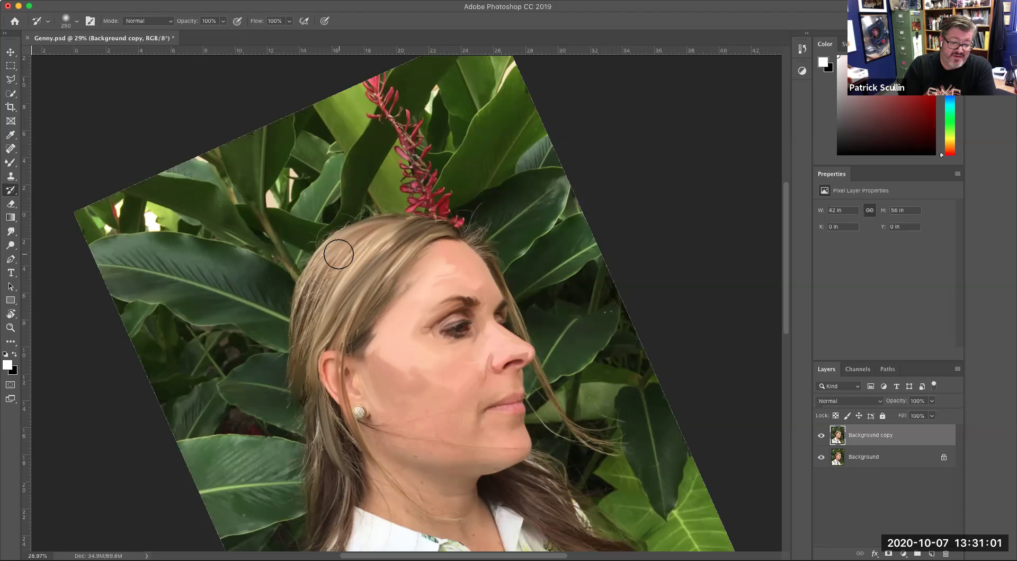
pyautogui.click(14, 166)
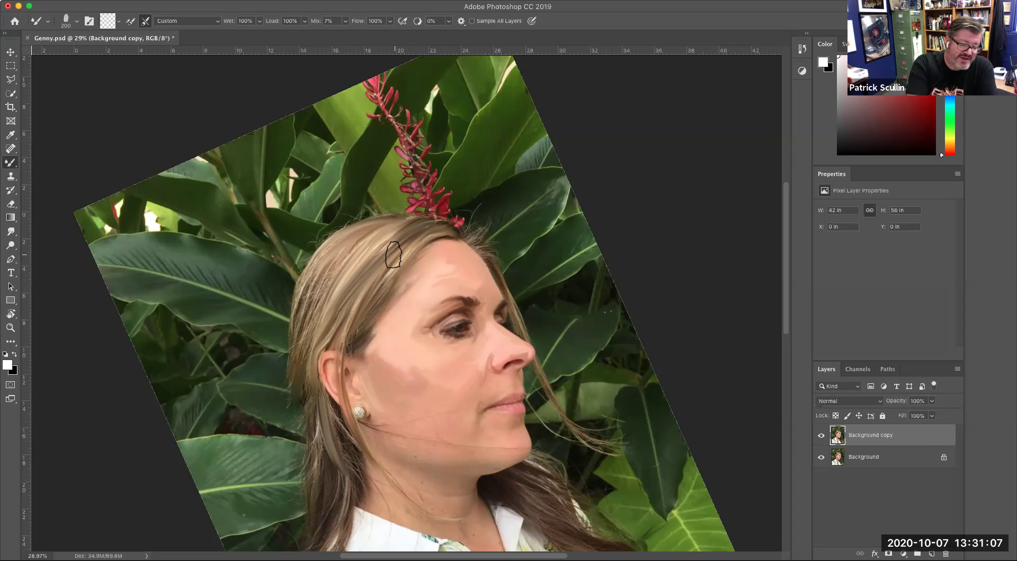
# Smear the large leaf left of the face with a 600-size Mixer Brush.
pyautogui.click(10, 190)
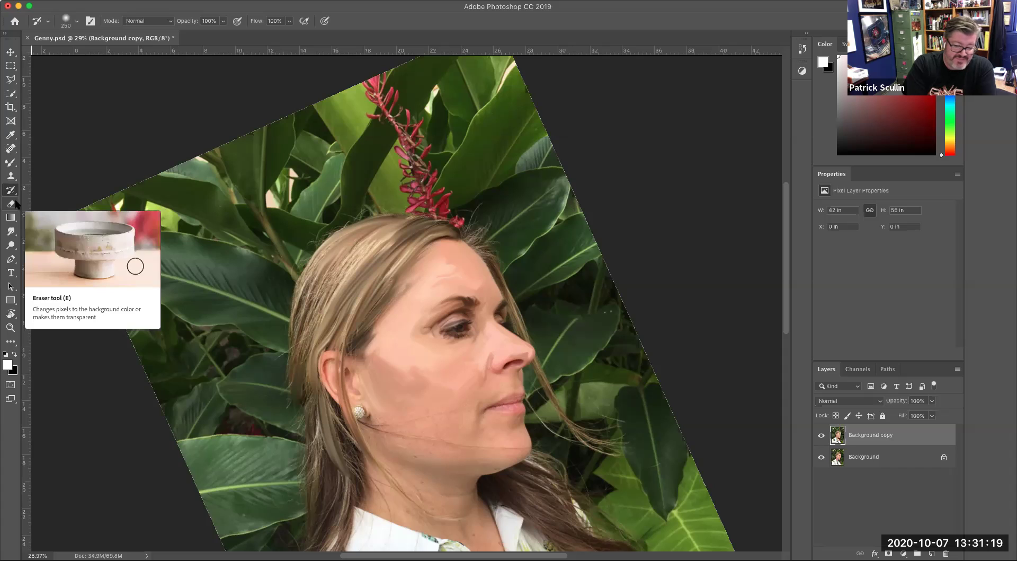
pyautogui.click(12, 164)
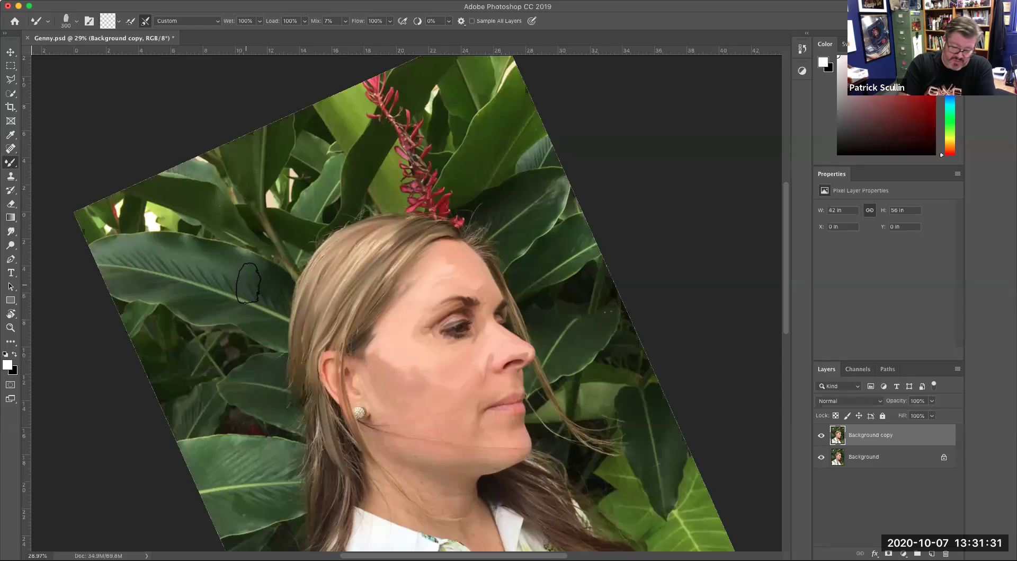
pyautogui.press(']')
pyautogui.press(']')
pyautogui.press(']')
pyautogui.press(']')
pyautogui.press(']')
pyautogui.moveTo(226, 281)
pyautogui.mouseDown()
pyautogui.moveTo(197, 277)
pyautogui.moveTo(167, 298)
pyautogui.moveTo(246, 318)
pyautogui.moveTo(261, 335)
pyautogui.moveTo(258, 326)
pyautogui.moveTo(228, 371)
pyautogui.moveTo(245, 378)
pyautogui.moveTo(255, 245)
pyautogui.moveTo(217, 191)
pyautogui.moveTo(213, 202)
pyautogui.moveTo(131, 189)
pyautogui.moveTo(138, 214)
pyautogui.moveTo(211, 224)
pyautogui.moveTo(233, 212)
pyautogui.mouseUp()
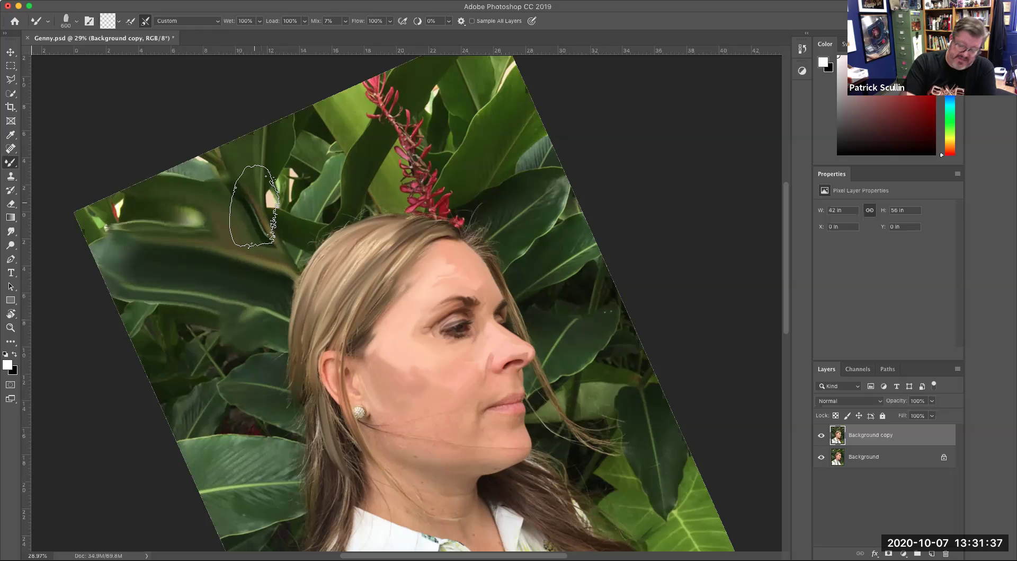
# At brush size 250, smear the upper-left leaves upward and streak down the leaf stem.
pyautogui.press('[')
pyautogui.press('[')
pyautogui.press('[')
pyautogui.press('[')
pyautogui.moveTo(243, 147)
pyautogui.mouseDown()
pyautogui.moveTo(267, 229)
pyautogui.moveTo(295, 138)
pyautogui.moveTo(278, 135)
pyautogui.mouseUp()
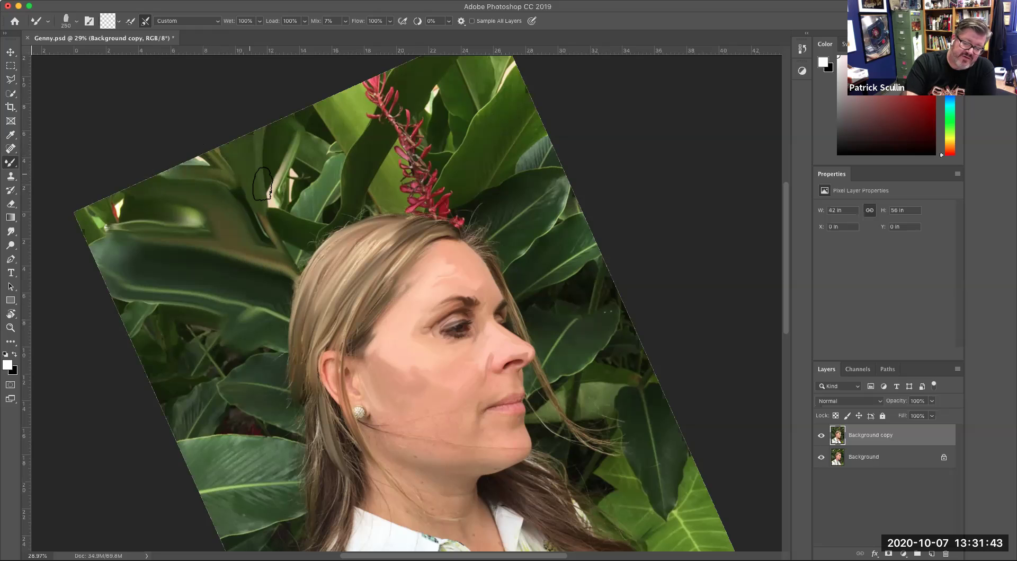
pyautogui.moveTo(258, 220); pyautogui.dragTo(270, 281)
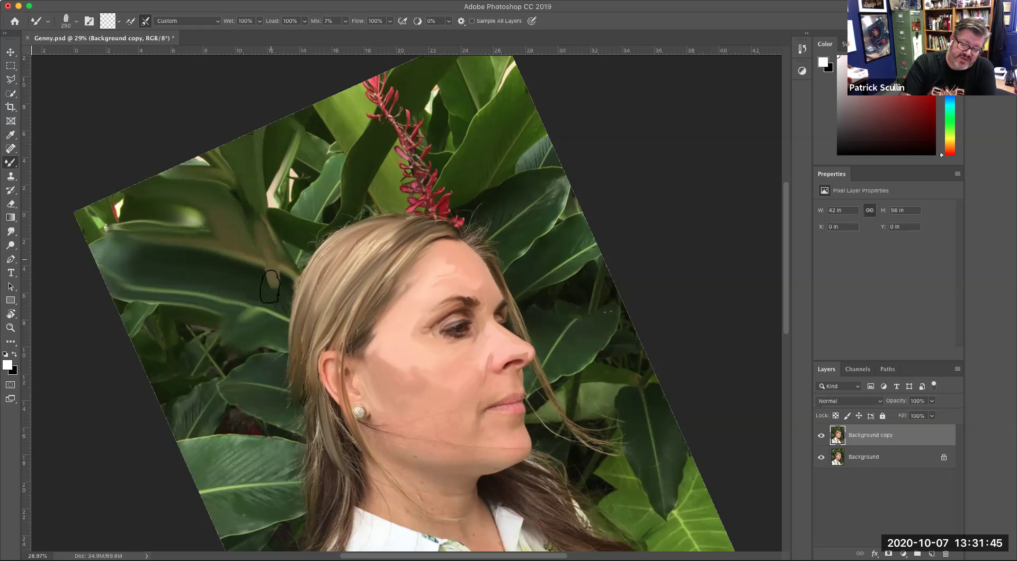